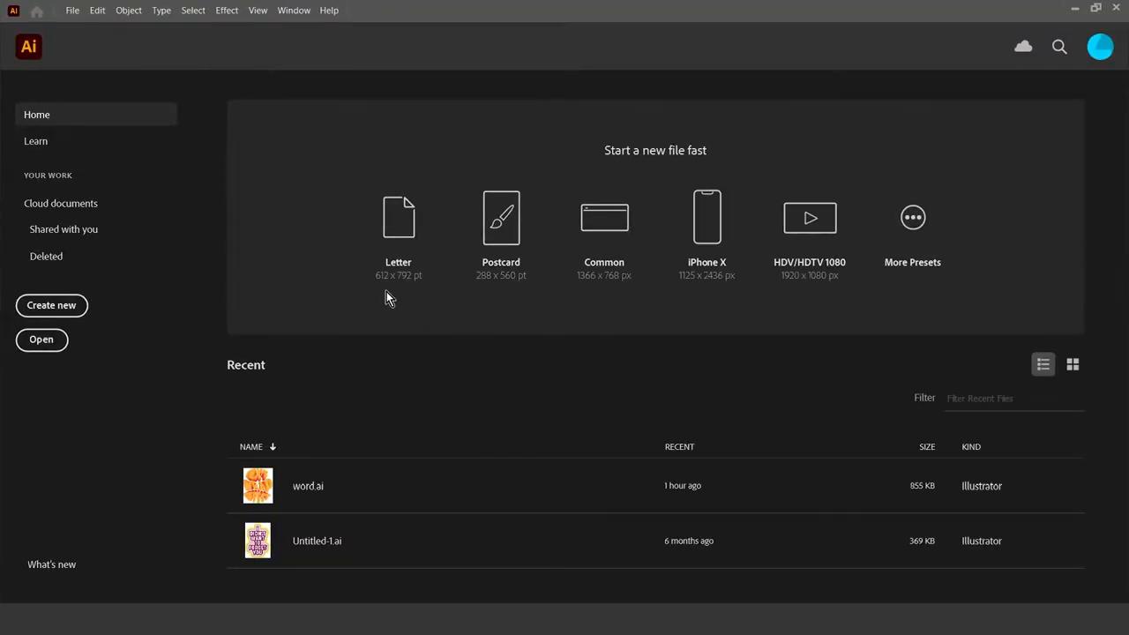
# - Create a new blank 2500 × 2500 px document from the Custom preset
pyautogui.click(48, 312)
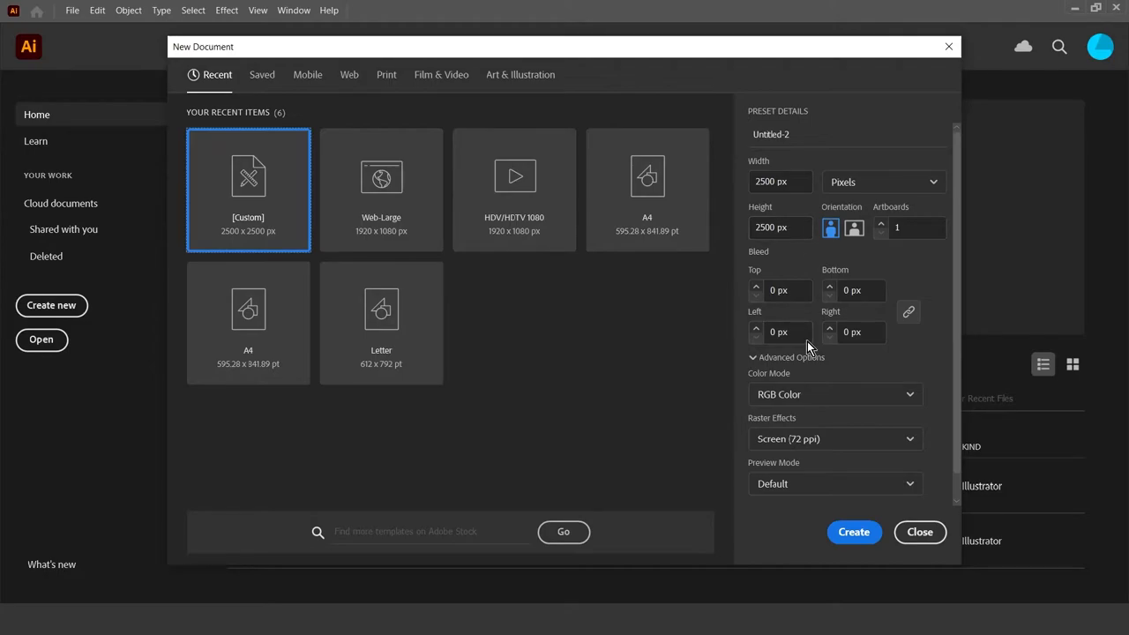
pyautogui.click(860, 542)
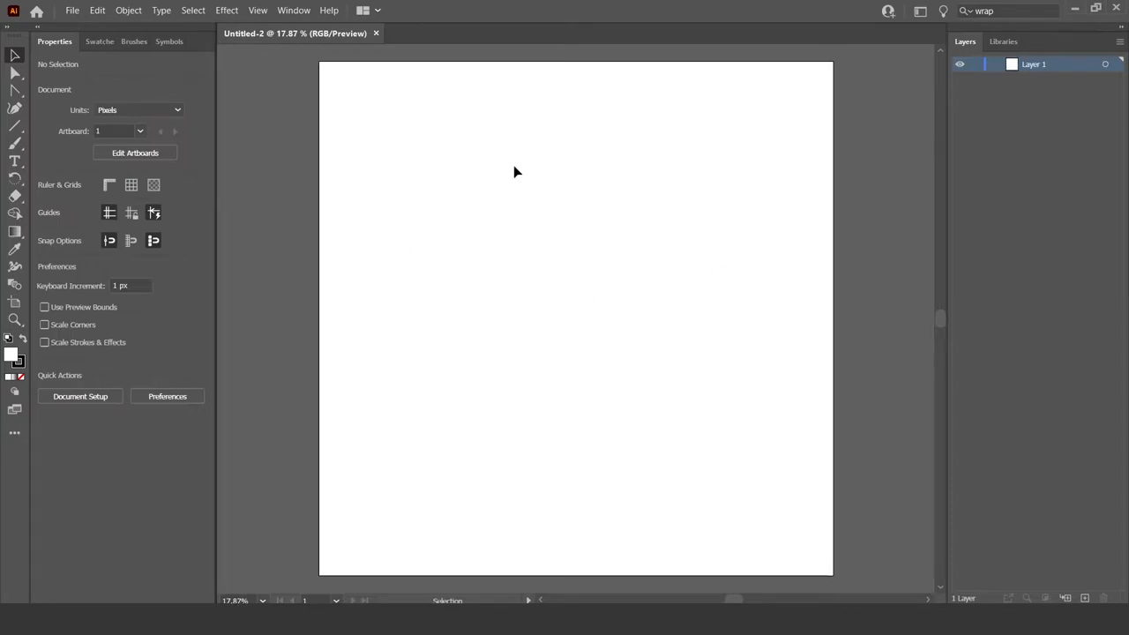
pyautogui.scroll(-1, 771, 234)
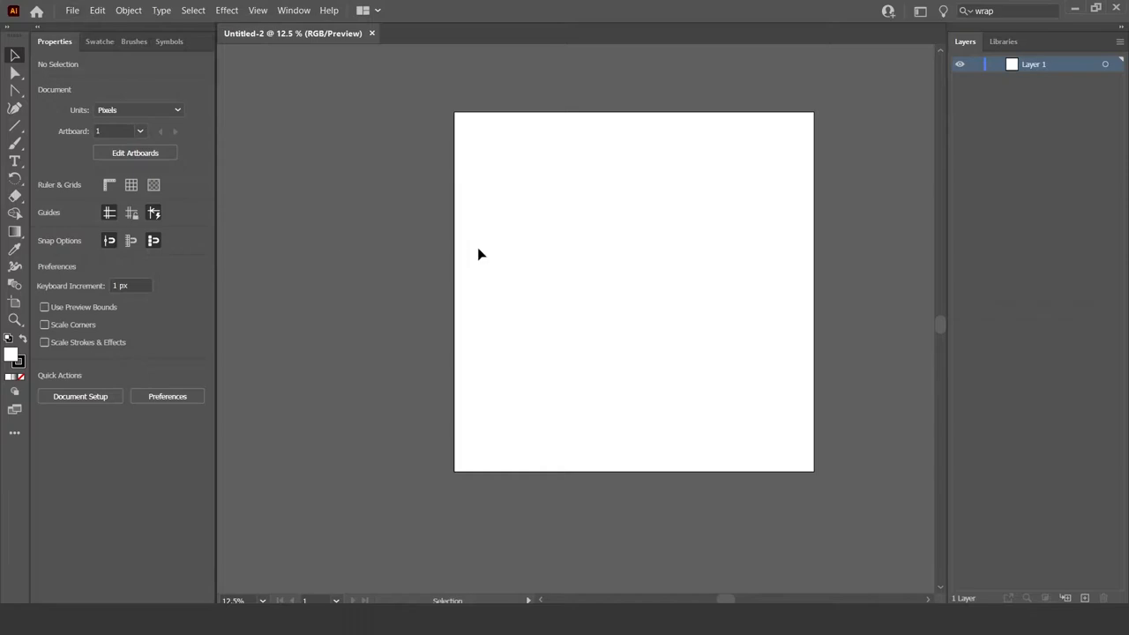
pyautogui.scroll(-2, 541, 233)
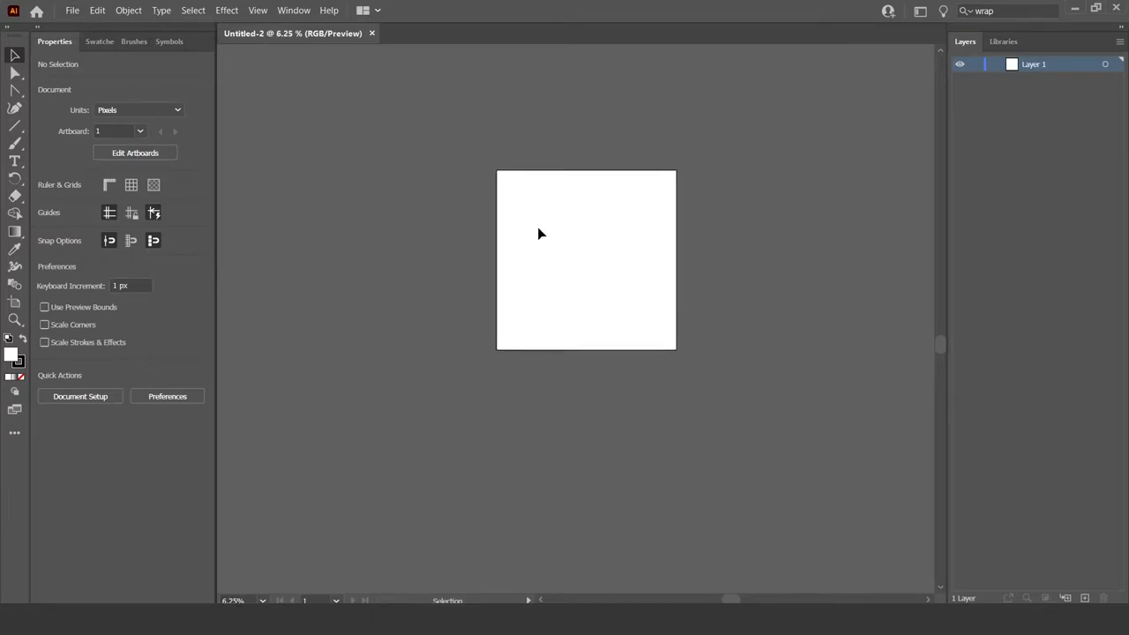
pyautogui.scroll(2, 541, 233)
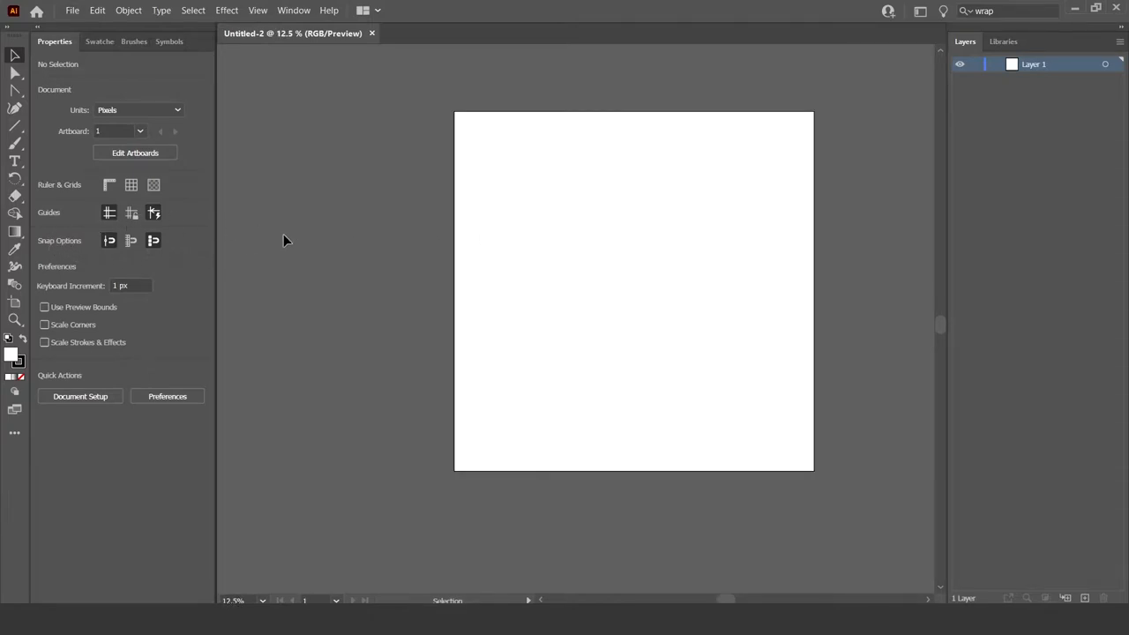
pyautogui.scroll(1, 283, 234)
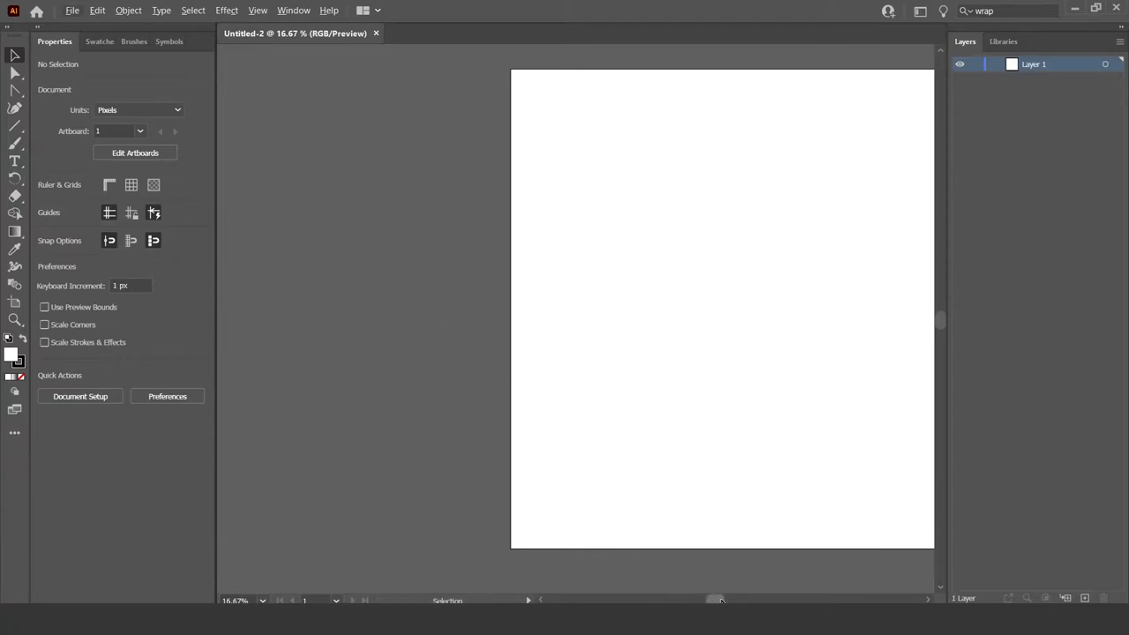
pyautogui.moveTo(722, 600); pyautogui.dragTo(681, 599)
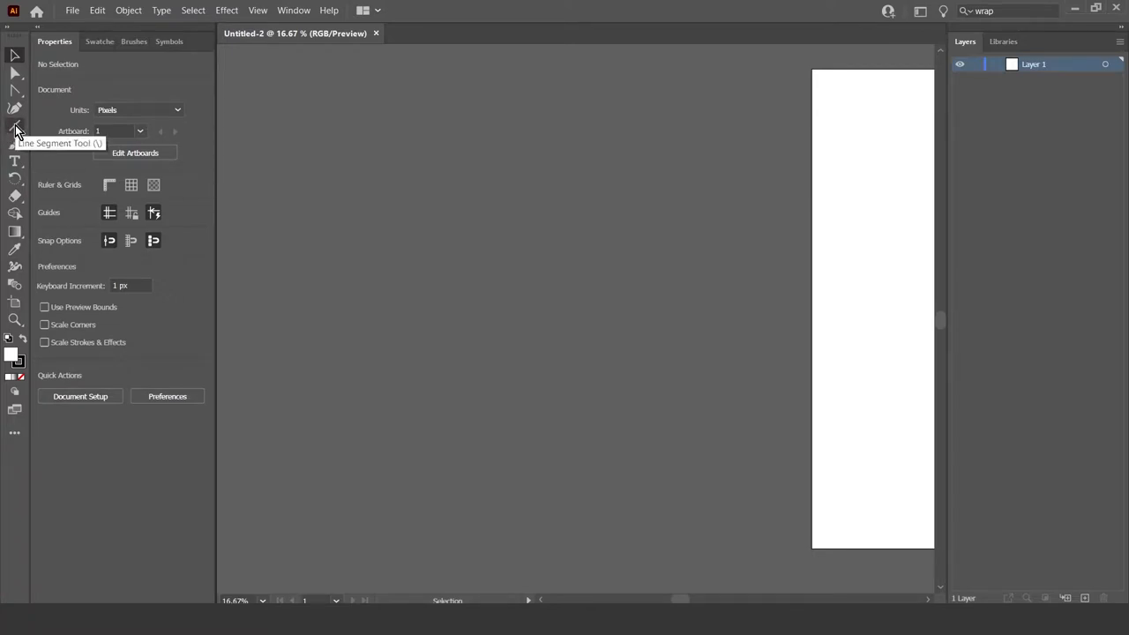
# - Draw a large white circle (about 1385 px) left of the artboard with the Ellipse tool, then deselect
pyautogui.moveTo(15, 130)
pyautogui.mouseDown()
pyautogui.moveTo(91, 157)
pyautogui.moveTo(97, 143)
pyautogui.mouseUp()
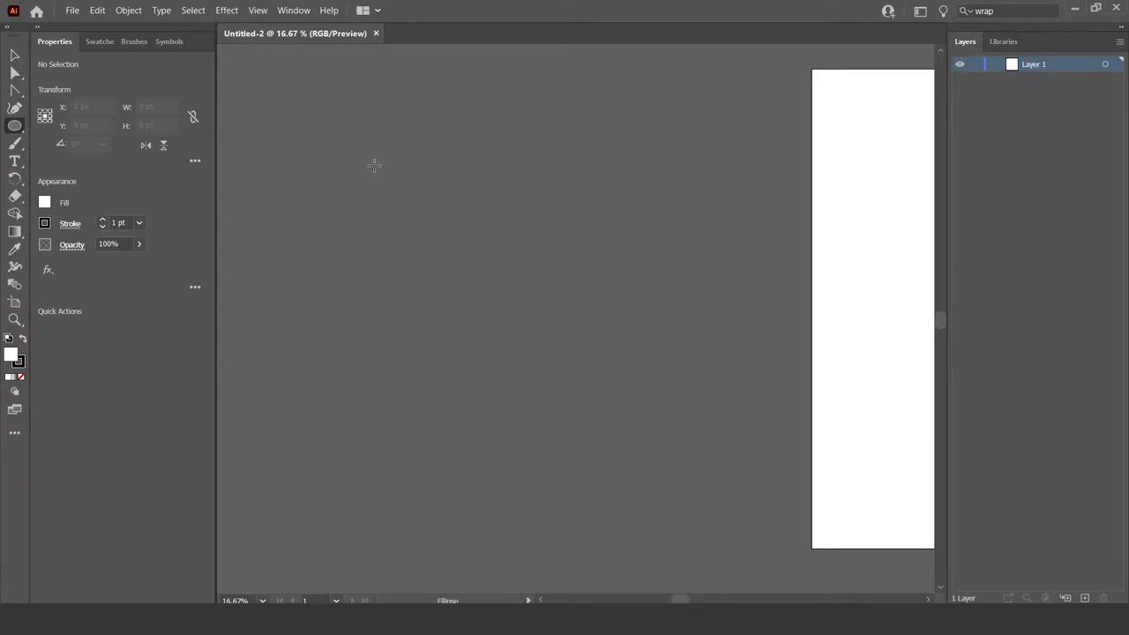
pyautogui.moveTo(364, 125)
pyautogui.mouseDown()
pyautogui.moveTo(676, 402)
pyautogui.moveTo(693, 402)
pyautogui.moveTo(532, 319)
pyautogui.moveTo(461, 244)
pyautogui.moveTo(609, 424)
pyautogui.moveTo(674, 436)
pyautogui.moveTo(446, 238)
pyautogui.moveTo(618, 384)
pyautogui.moveTo(611, 423)
pyautogui.moveTo(358, 167)
pyautogui.moveTo(722, 433)
pyautogui.moveTo(706, 357)
pyautogui.moveTo(509, 256)
pyautogui.moveTo(404, 159)
pyautogui.moveTo(635, 327)
pyautogui.moveTo(683, 391)
pyautogui.mouseUp()
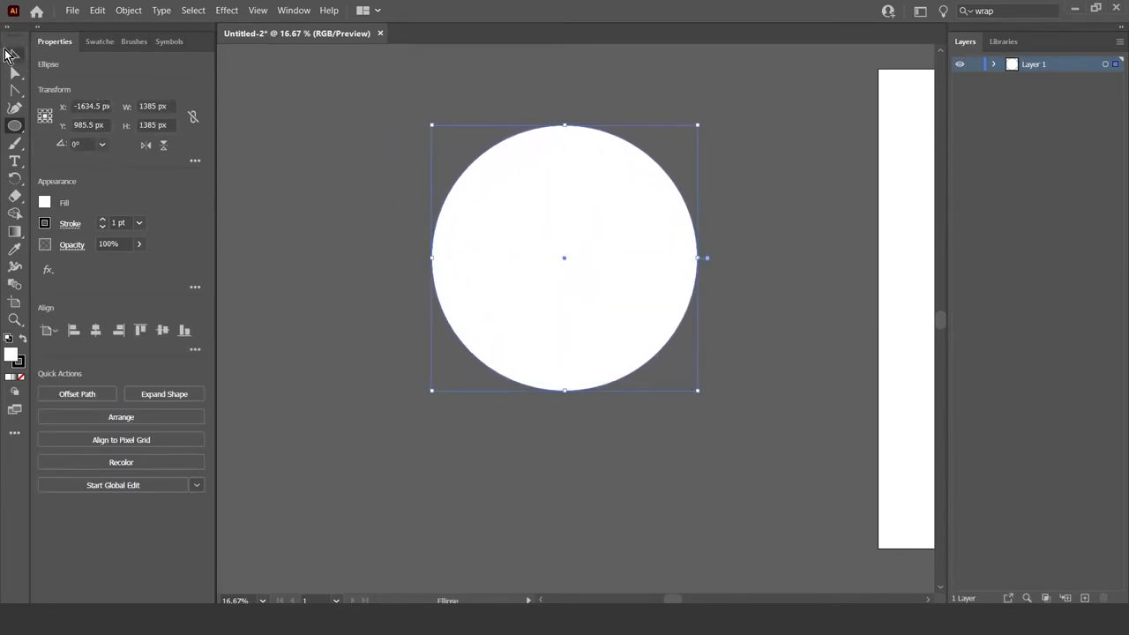
pyautogui.click(14, 54)
pyautogui.click(337, 147)
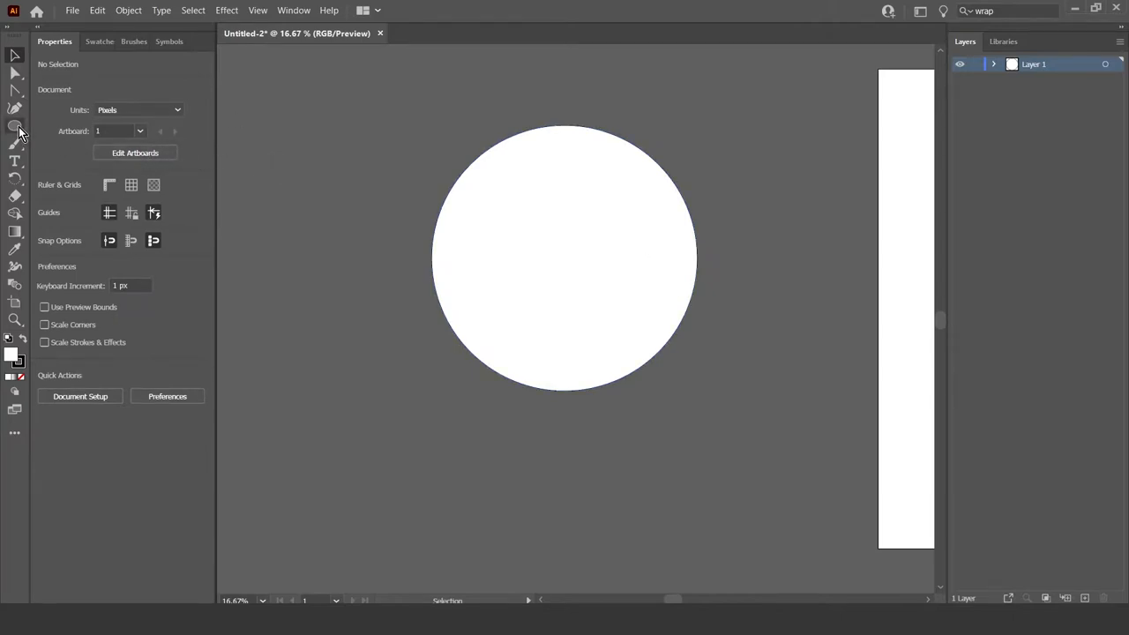
# - Draw two slanted lines across the circle with the Line Segment tool, one high and one low
pyautogui.moveTo(19, 128); pyautogui.dragTo(103, 165)
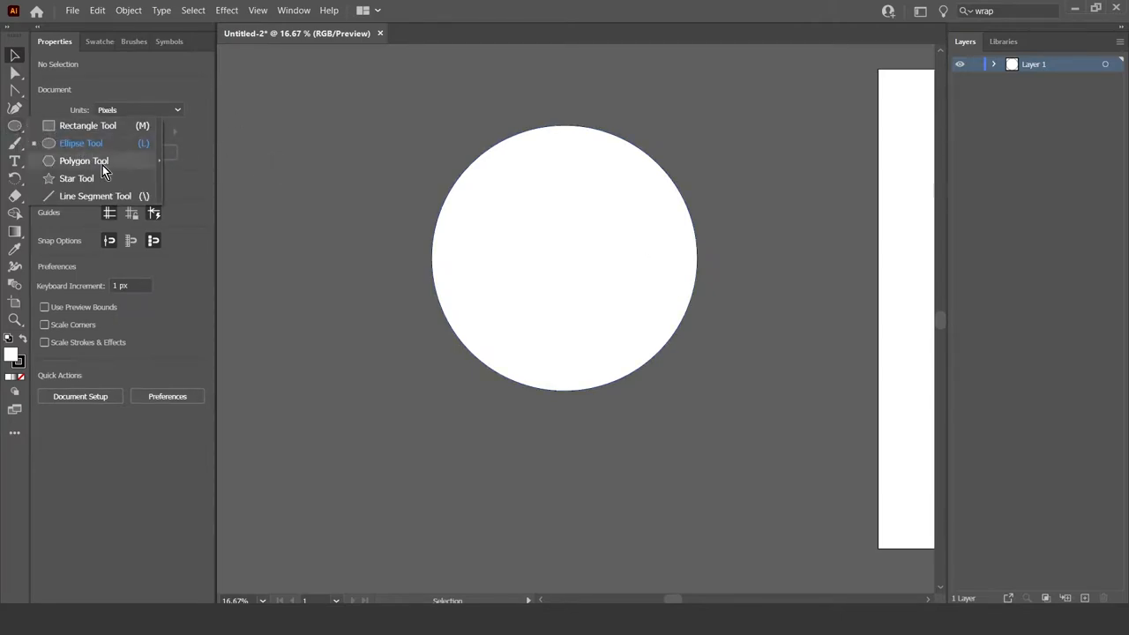
pyautogui.click(104, 200)
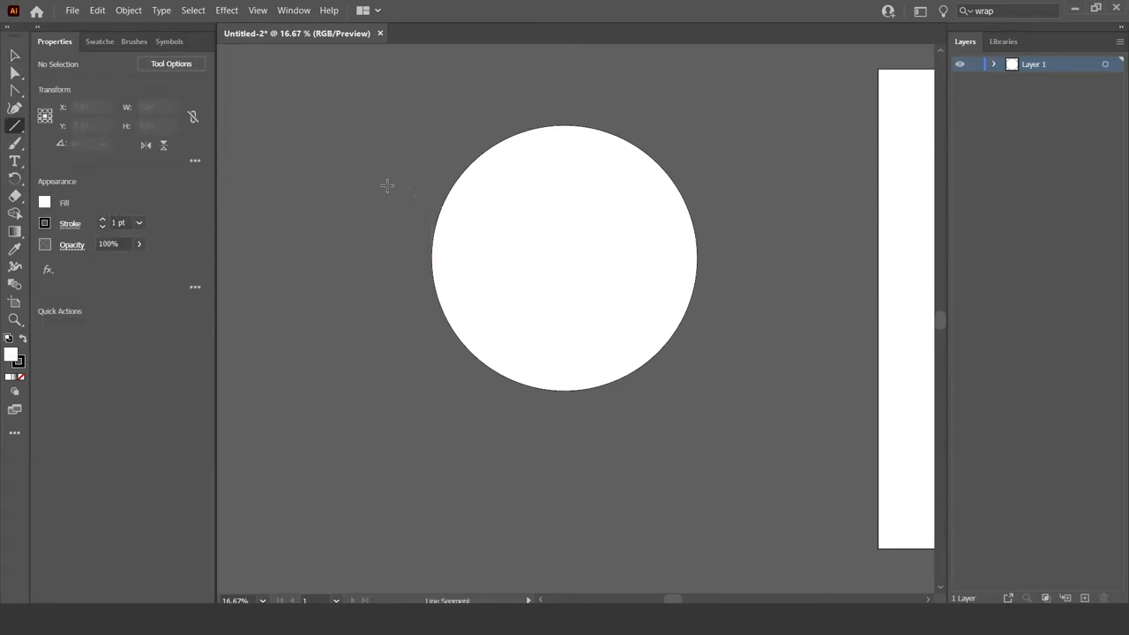
pyautogui.moveTo(383, 201); pyautogui.dragTo(766, 188)
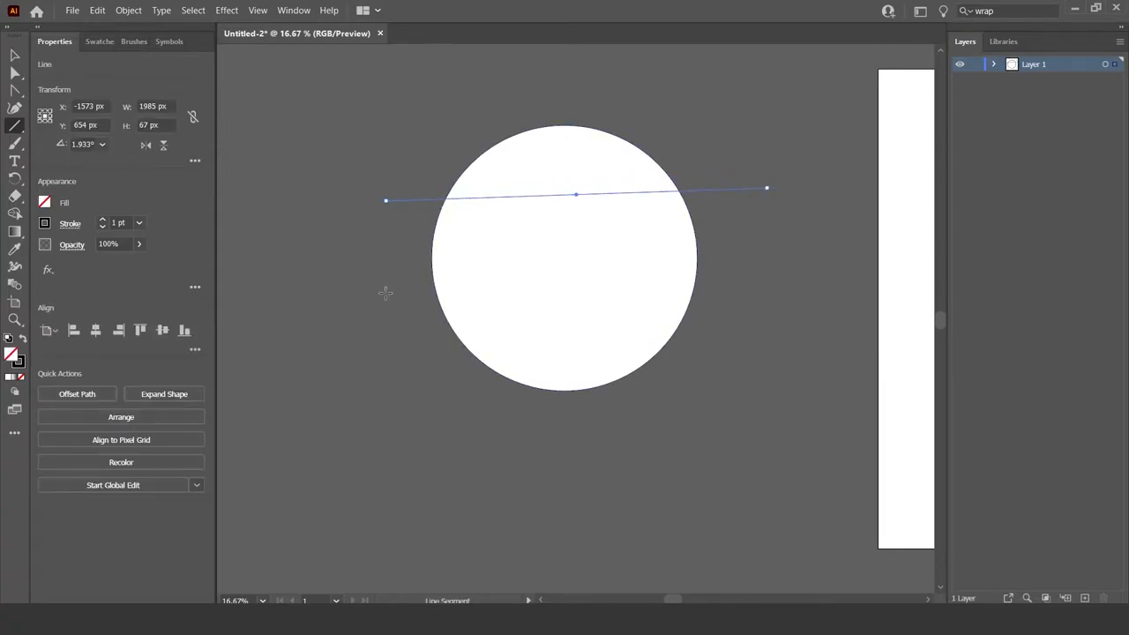
pyautogui.moveTo(385, 293); pyautogui.dragTo(748, 316)
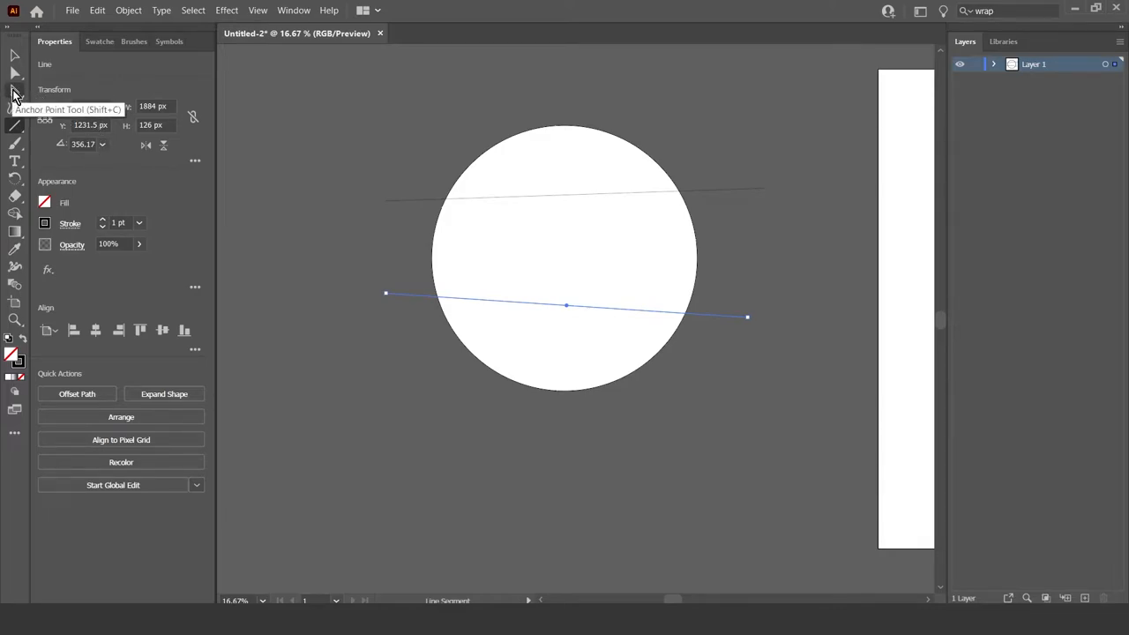
# - Bend the upper line into a gentle curve with the Anchor Point tool
pyautogui.click(13, 93)
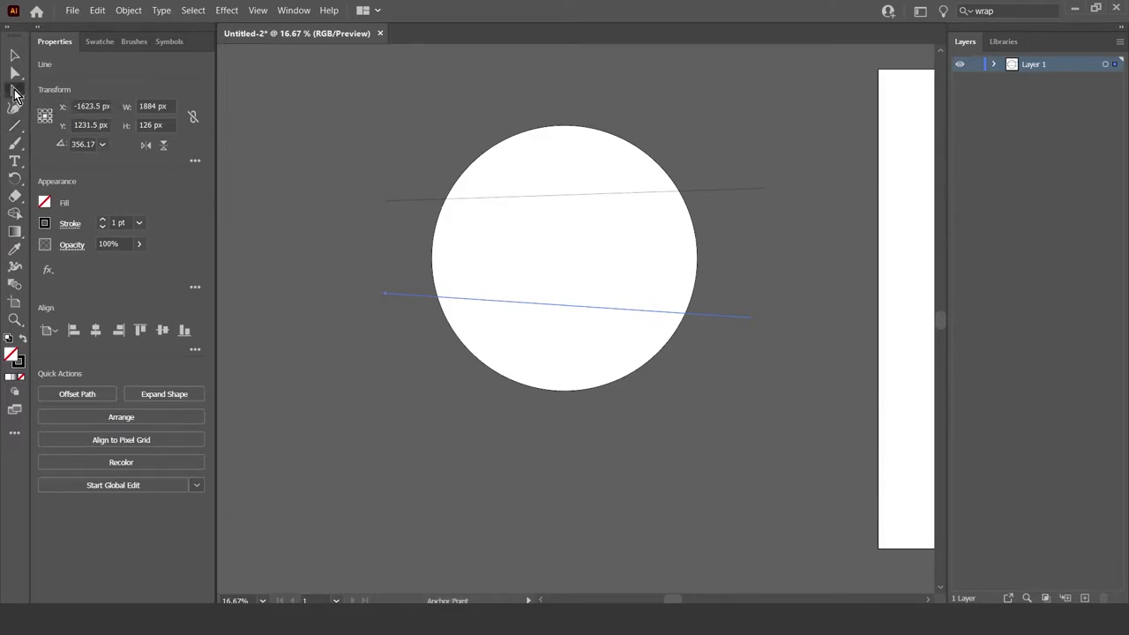
pyautogui.click(550, 202)
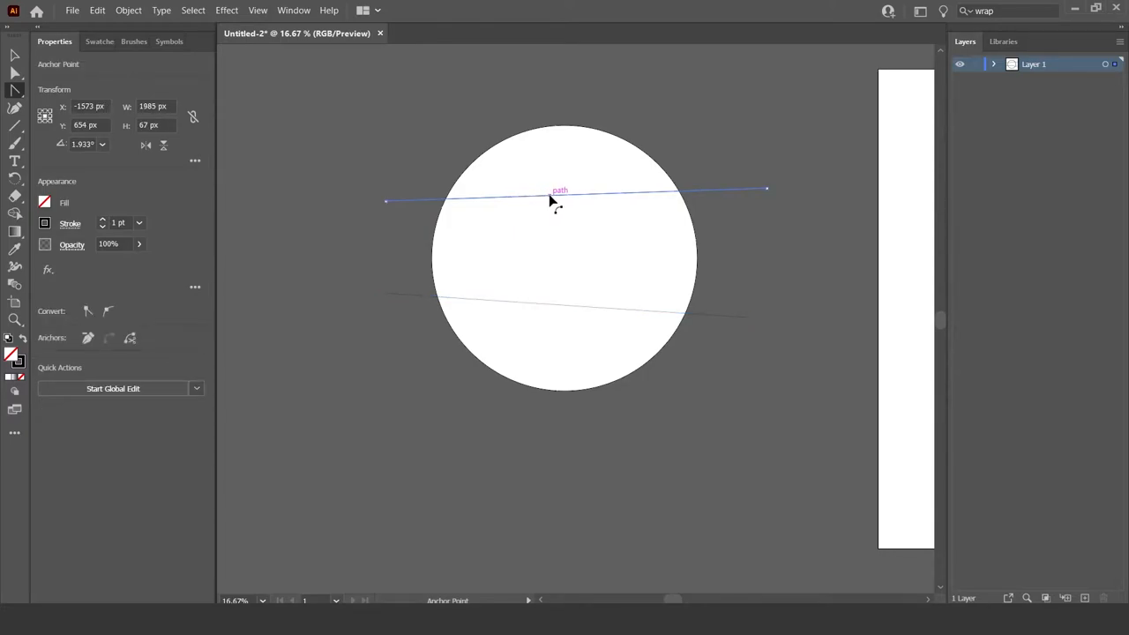
pyautogui.moveTo(551, 202)
pyautogui.mouseDown()
pyautogui.moveTo(586, 206)
pyautogui.moveTo(516, 214)
pyautogui.moveTo(529, 221)
pyautogui.mouseUp()
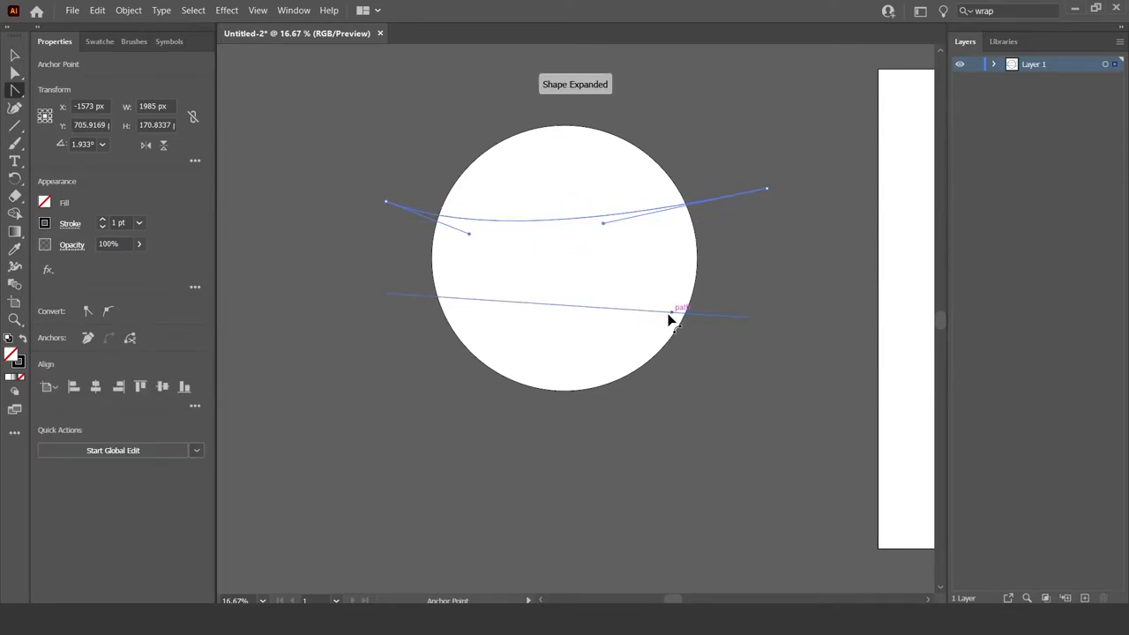
# - Bend the lower line into a gentle curve and refine its shape
pyautogui.moveTo(609, 313)
pyautogui.mouseDown()
pyautogui.moveTo(618, 325)
pyautogui.moveTo(632, 306)
pyautogui.mouseUp()
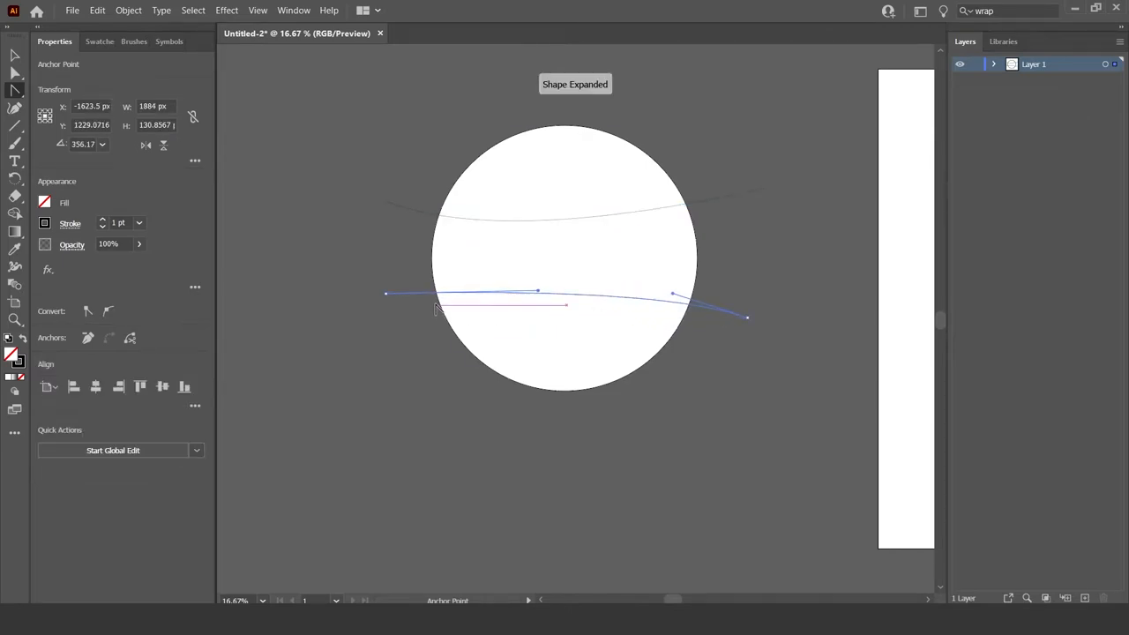
pyautogui.moveTo(538, 290); pyautogui.dragTo(476, 272)
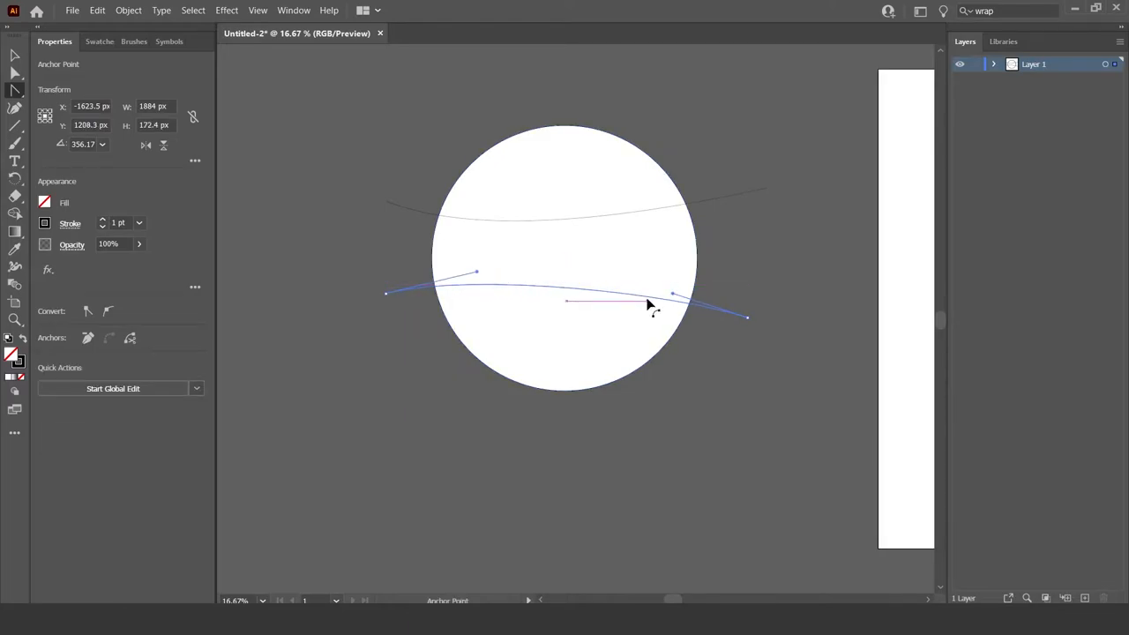
pyautogui.moveTo(648, 303); pyautogui.dragTo(641, 308)
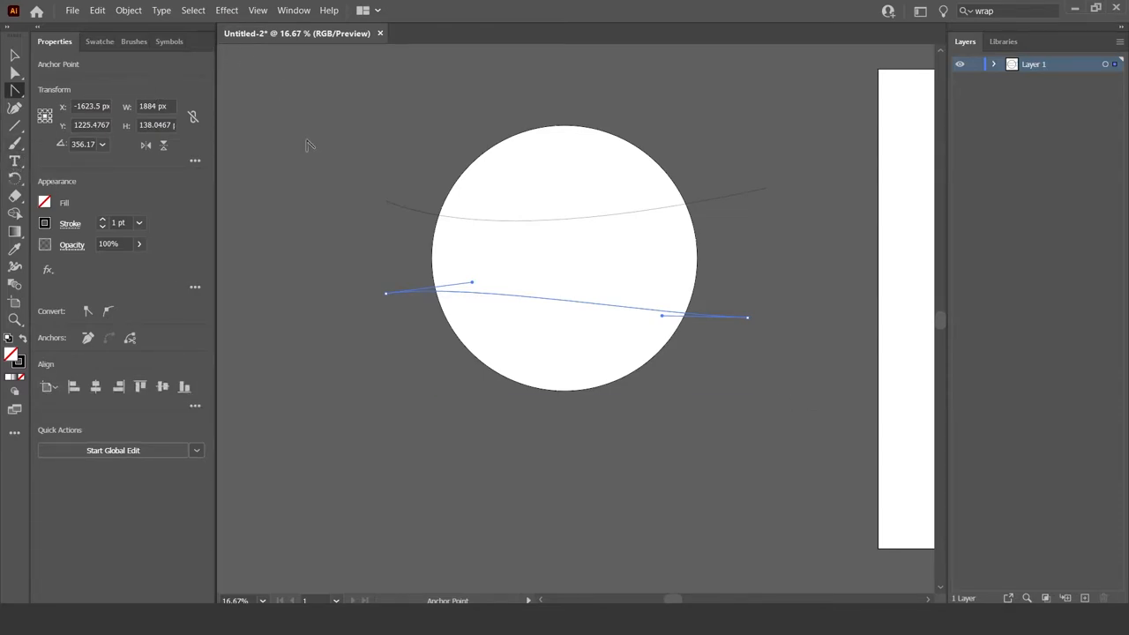
# - Select everything and Divide the circle along both curves in the Pathfinder panel
pyautogui.click(13, 58)
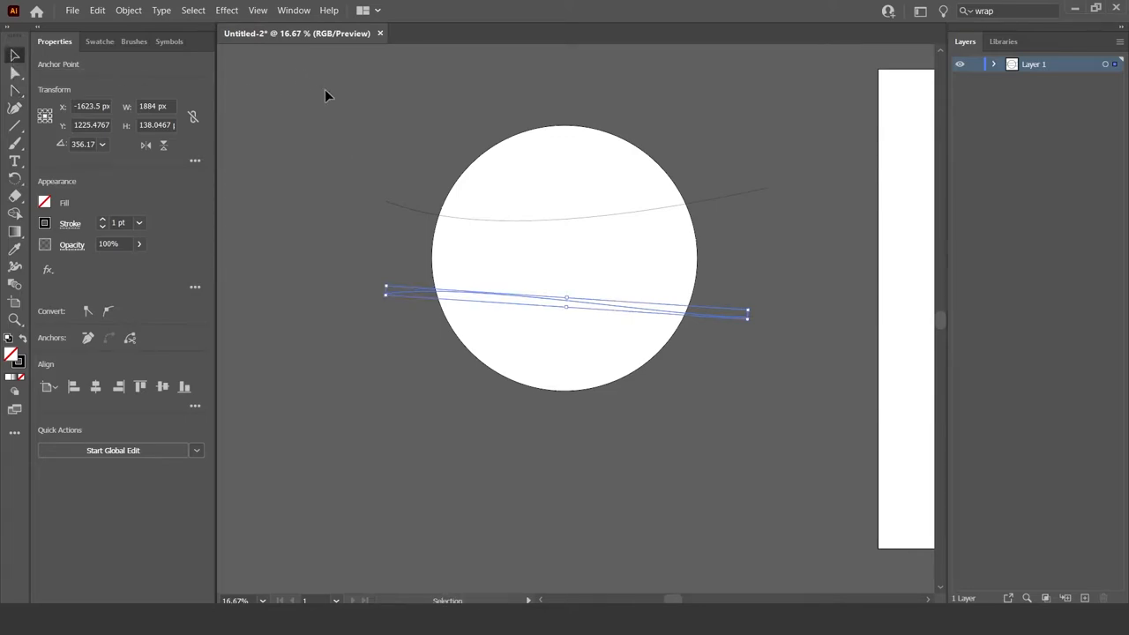
pyautogui.hotkey('ctrl', 'a')
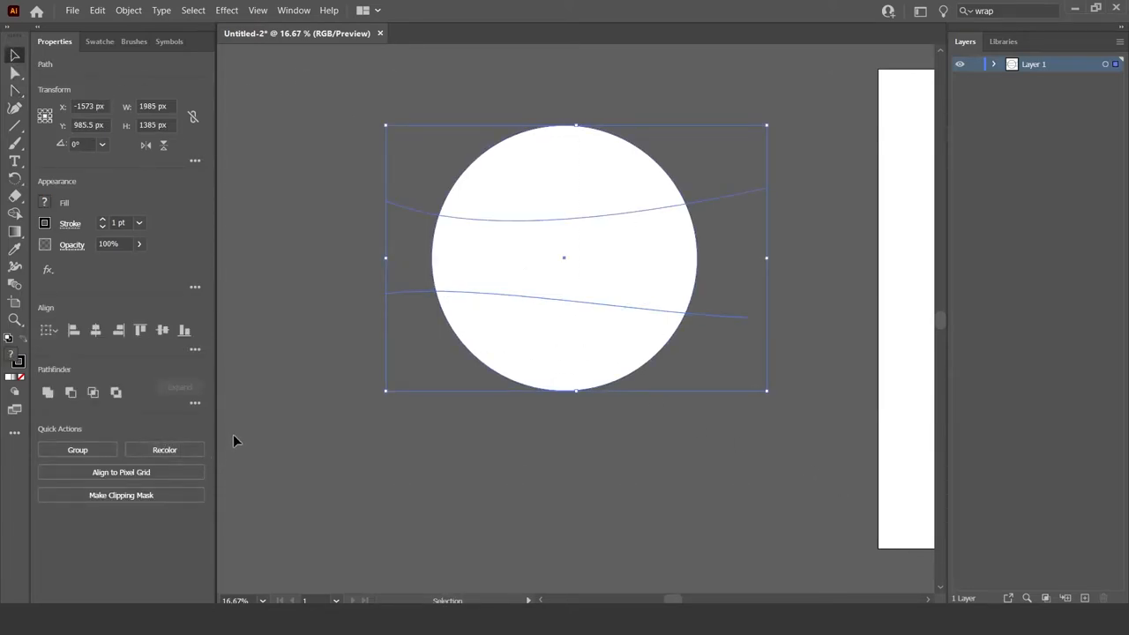
pyautogui.click(295, 10)
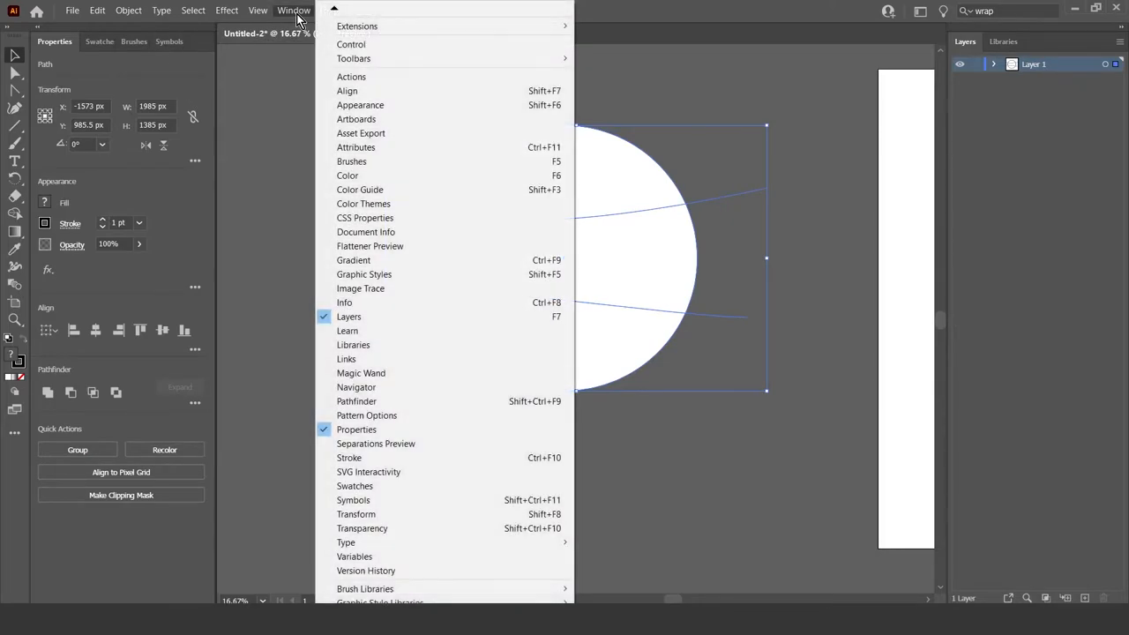
pyautogui.click(453, 403)
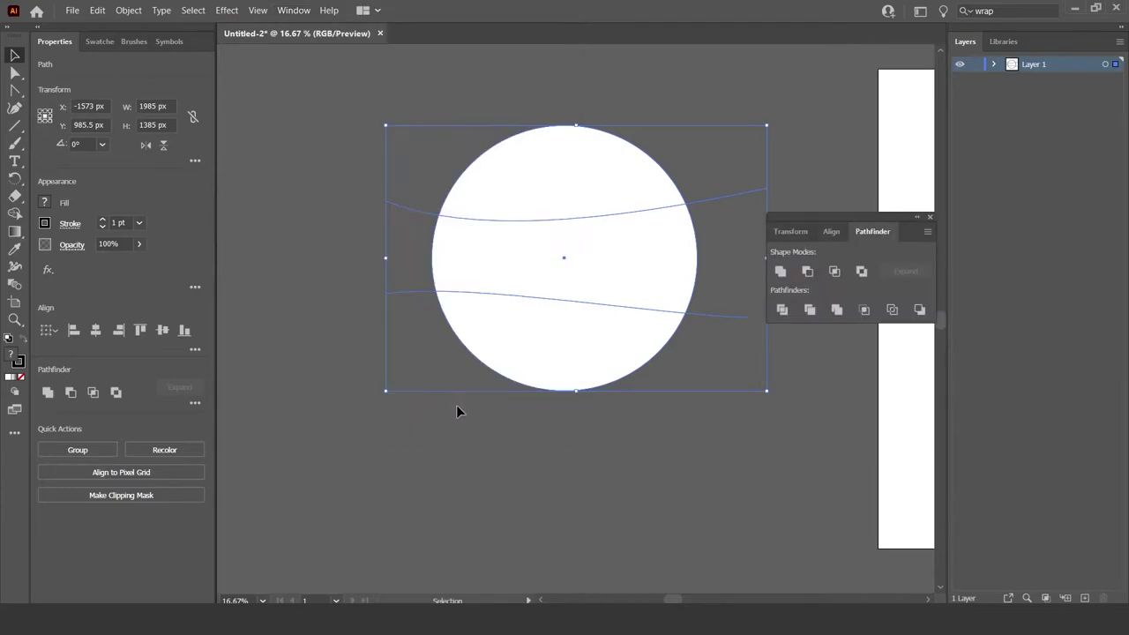
pyautogui.click(786, 308)
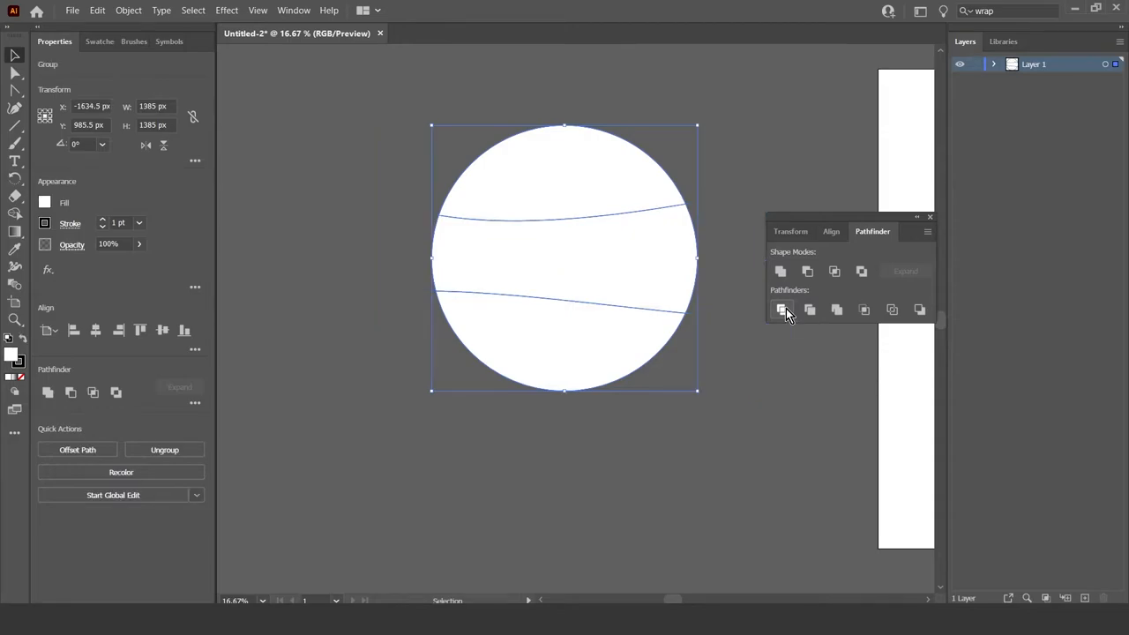
pyautogui.click(784, 454)
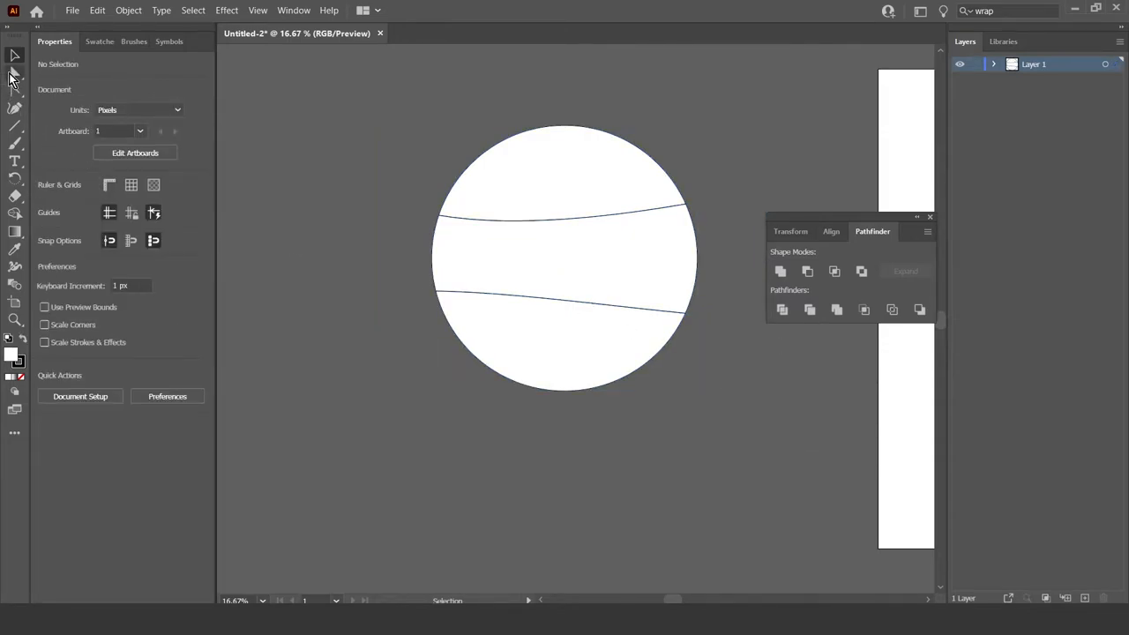
# - Try pulling the top and bottom slices apart, undoing moves that leave uneven gaps
pyautogui.click(15, 76)
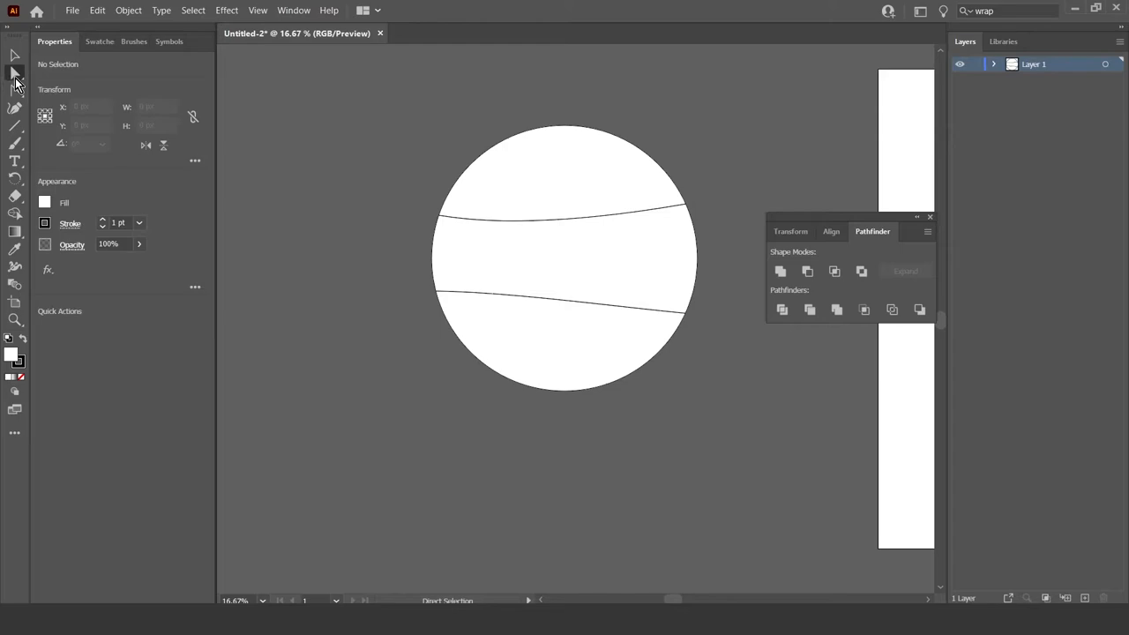
pyautogui.moveTo(555, 167); pyautogui.dragTo(552, 125)
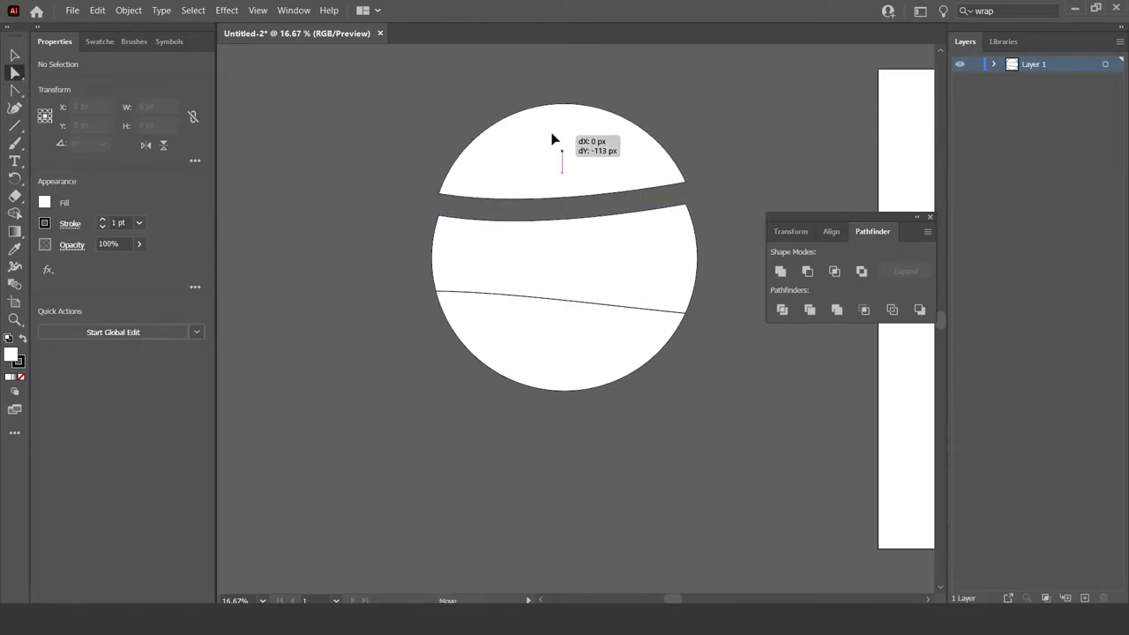
pyautogui.click(552, 125)
pyautogui.hotkey('ctrl', 'z')
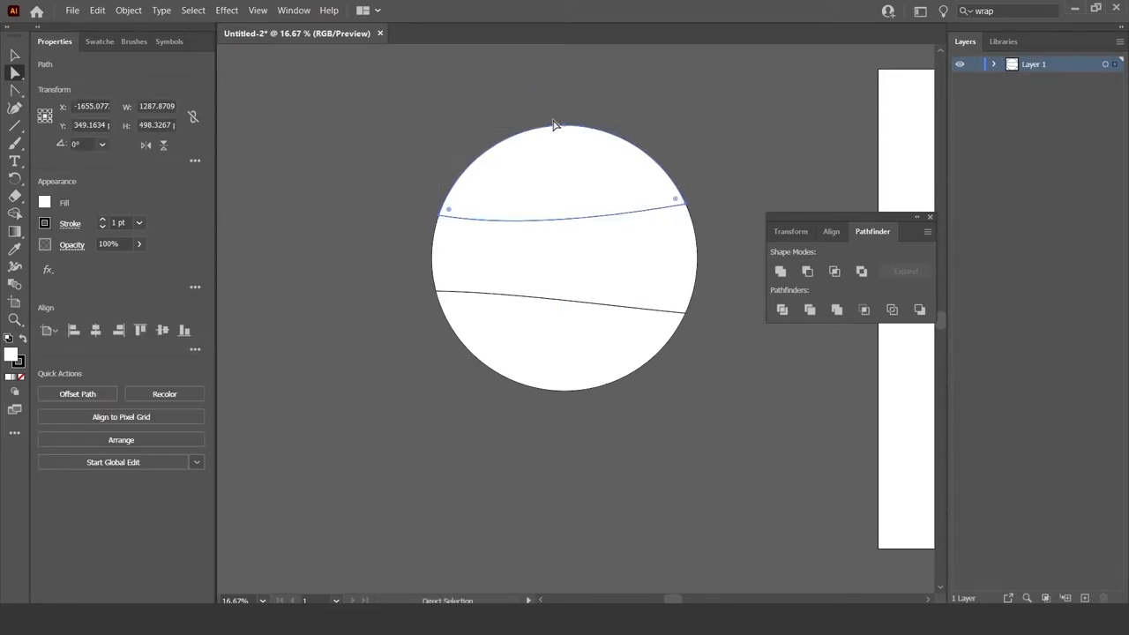
pyautogui.moveTo(587, 182); pyautogui.dragTo(581, 134)
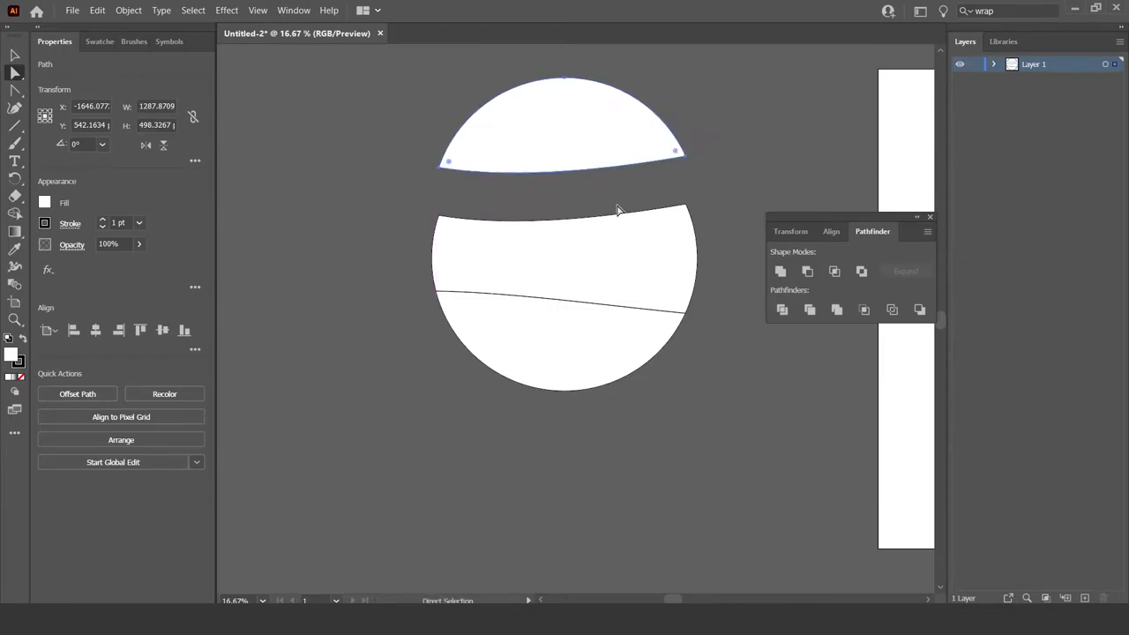
pyautogui.moveTo(569, 347); pyautogui.dragTo(569, 407)
pyautogui.hotkey('ctrl', 'z')
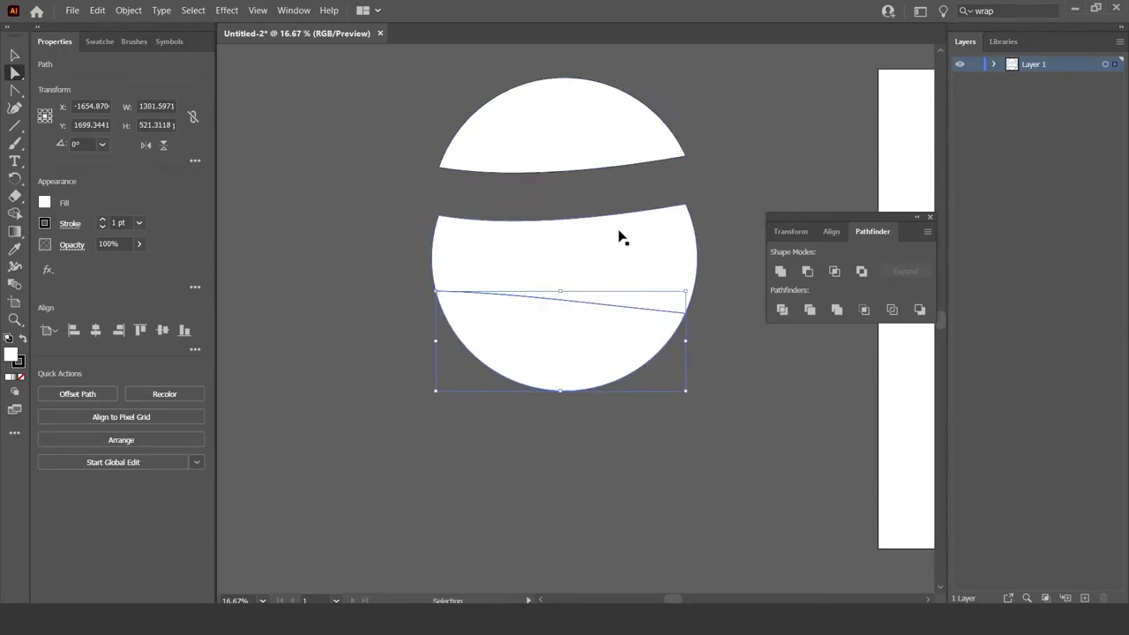
pyautogui.hotkey('ctrl', 'z')
# - Raise the top slice and lower the bottom slice to leave even gaps between the three pieces
pyautogui.moveTo(597, 202); pyautogui.dragTo(564, 173)
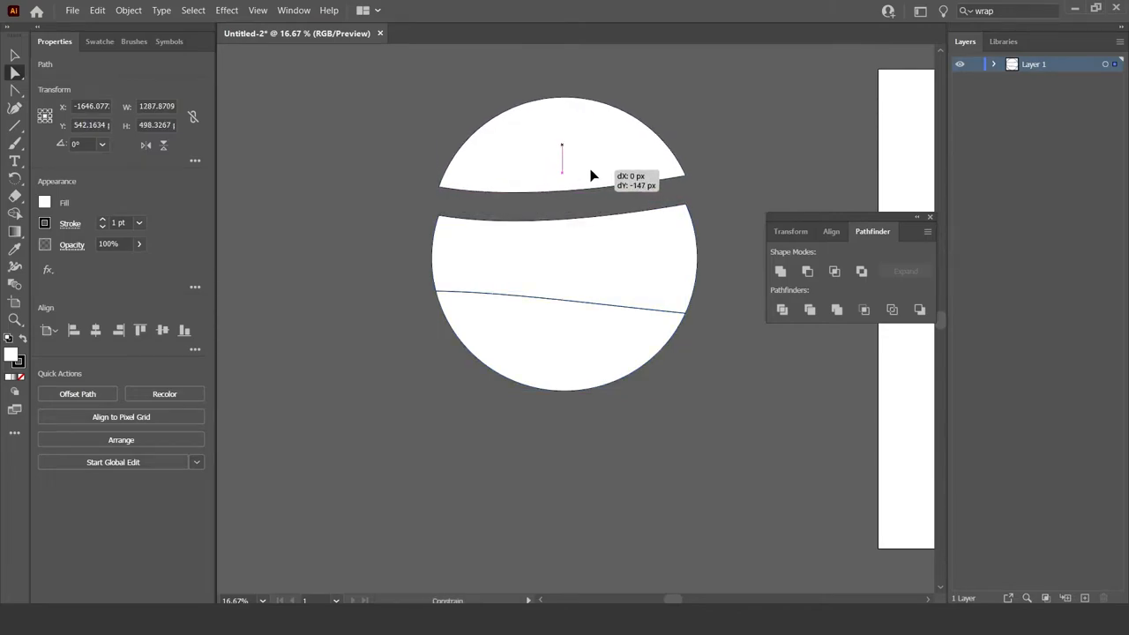
pyautogui.moveTo(571, 354); pyautogui.dragTo(570, 374)
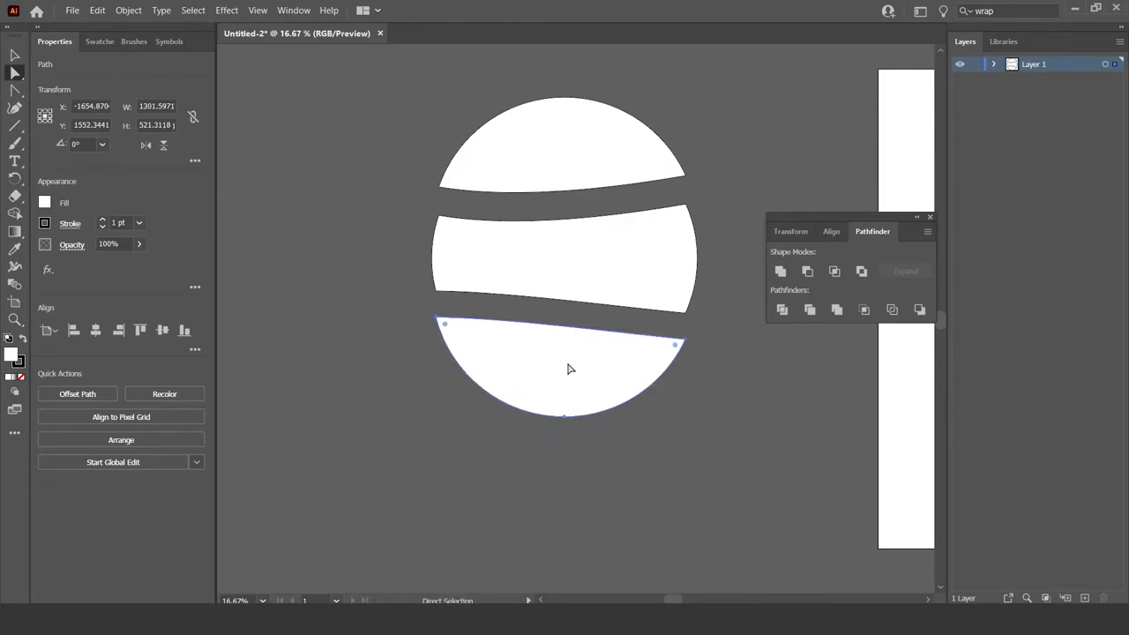
pyautogui.scroll(2, 599, 301)
pyautogui.scroll(2, 613, 297)
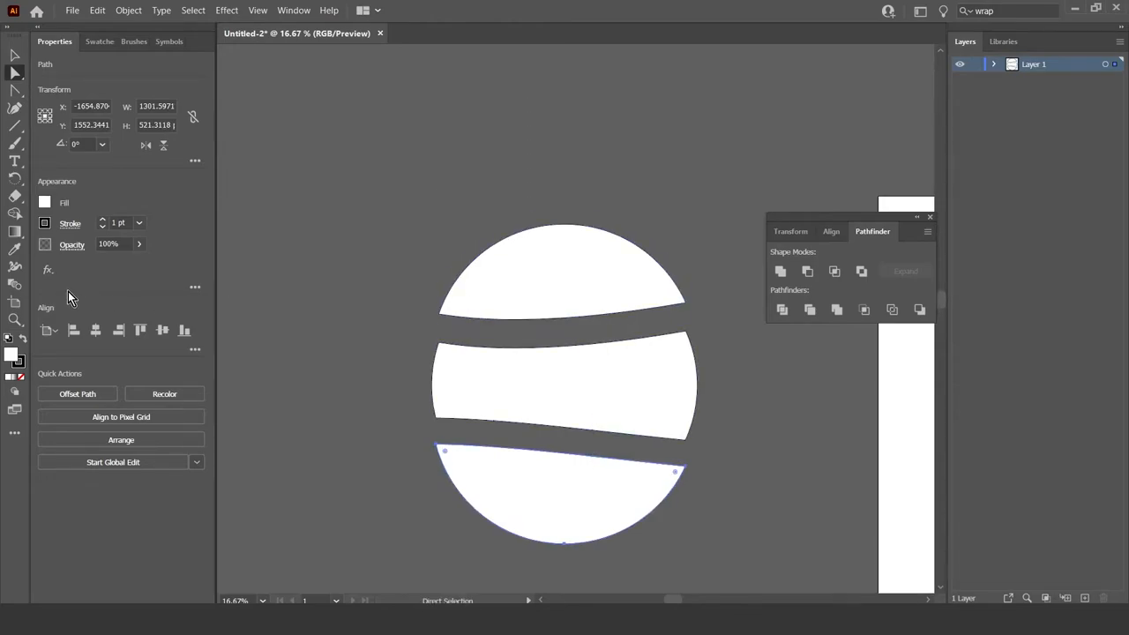
# - Create an area text frame above the circle set in FormaDJRBanner Bold
pyautogui.click(15, 160)
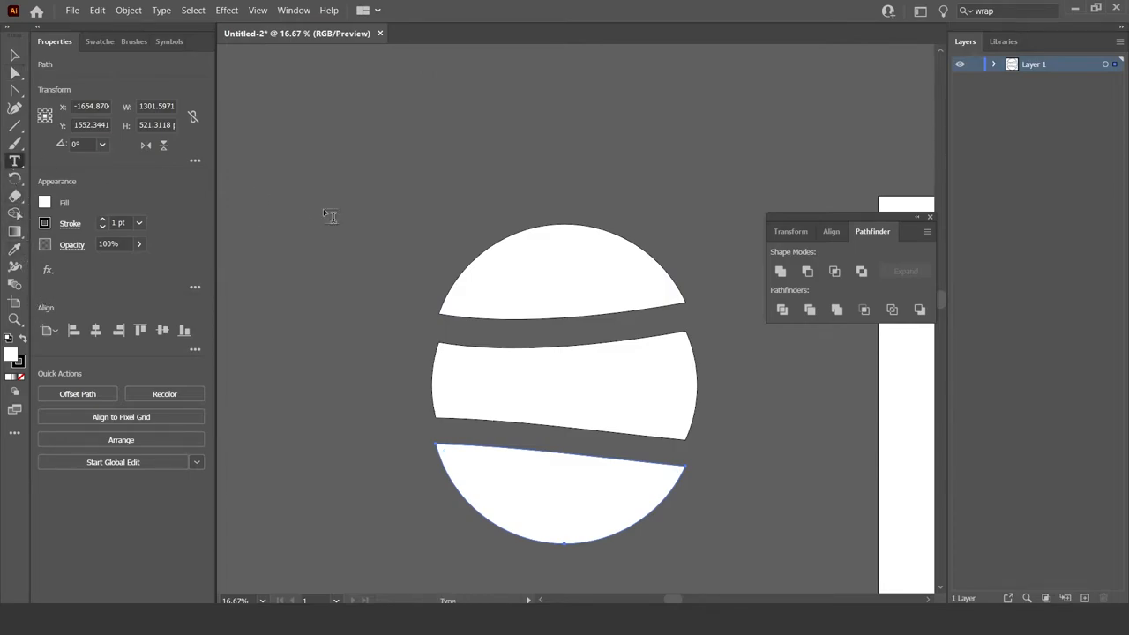
pyautogui.scroll(1, 385, 260)
pyautogui.scroll(1, 393, 251)
pyautogui.moveTo(354, 81); pyautogui.dragTo(728, 232)
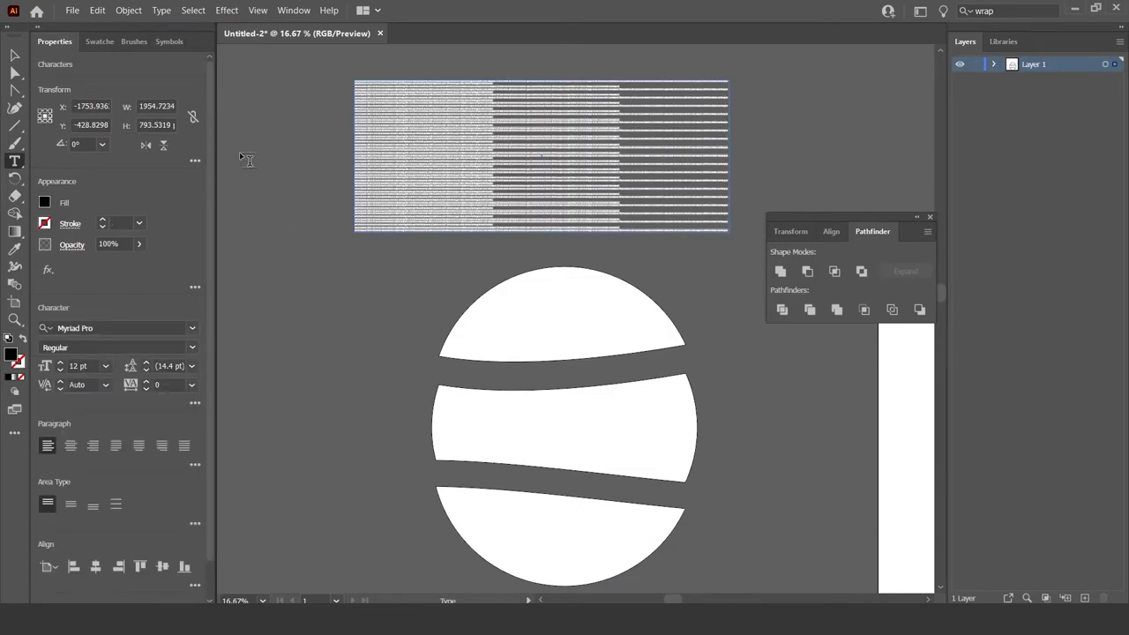
pyautogui.click(192, 327)
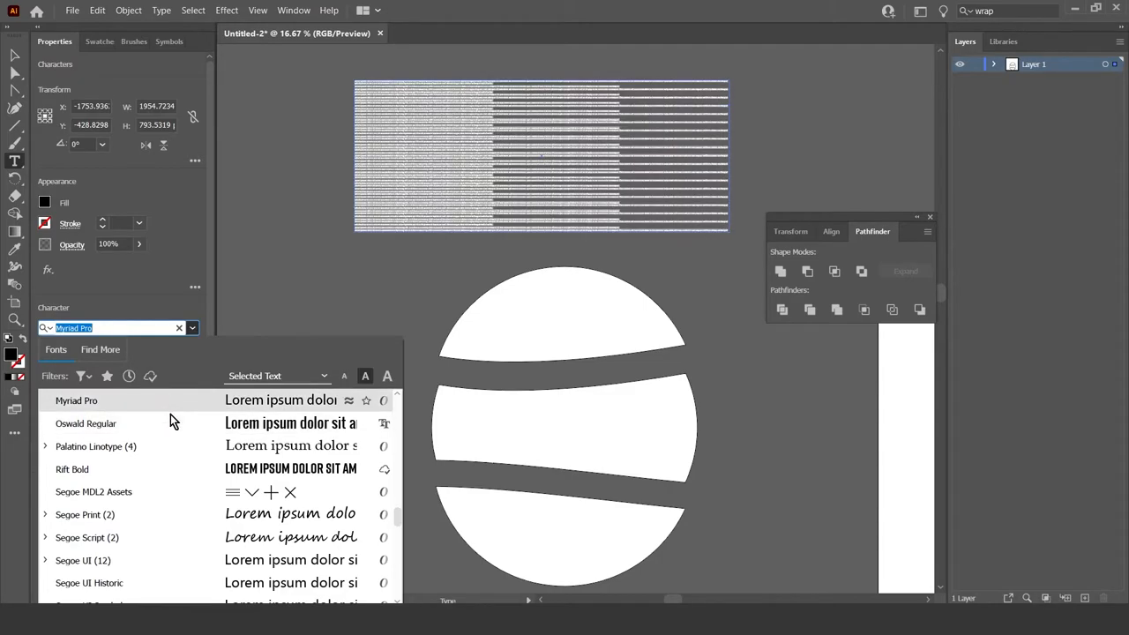
pyautogui.scroll(-2, 172, 421)
pyautogui.scroll(5, 126, 517)
pyautogui.scroll(2, 125, 509)
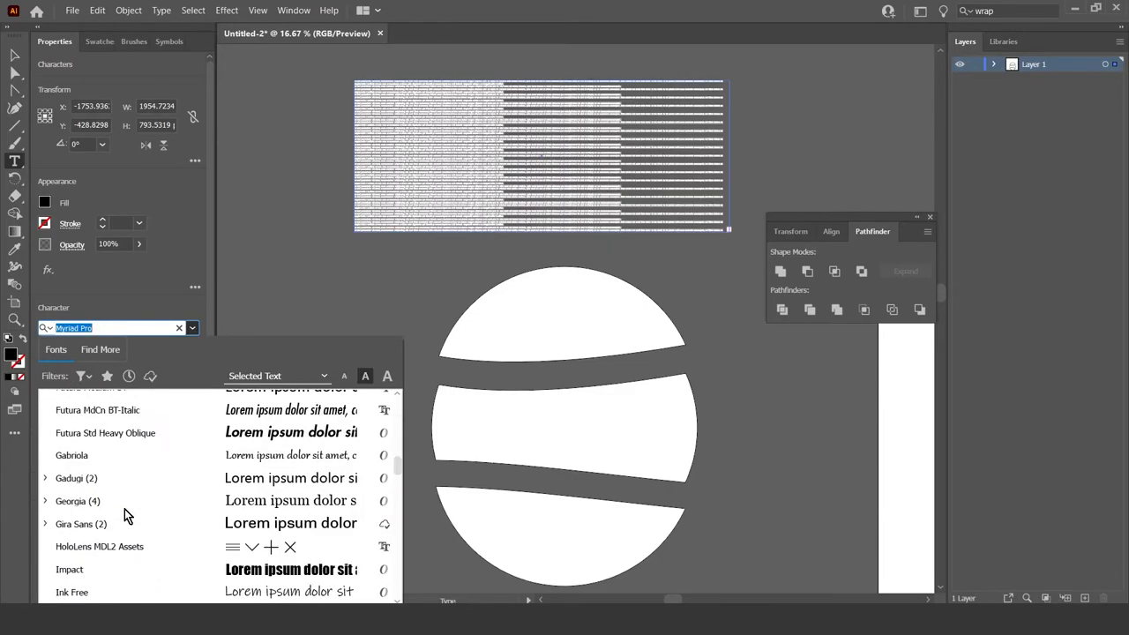
pyautogui.scroll(2, 124, 509)
pyautogui.scroll(1, 112, 483)
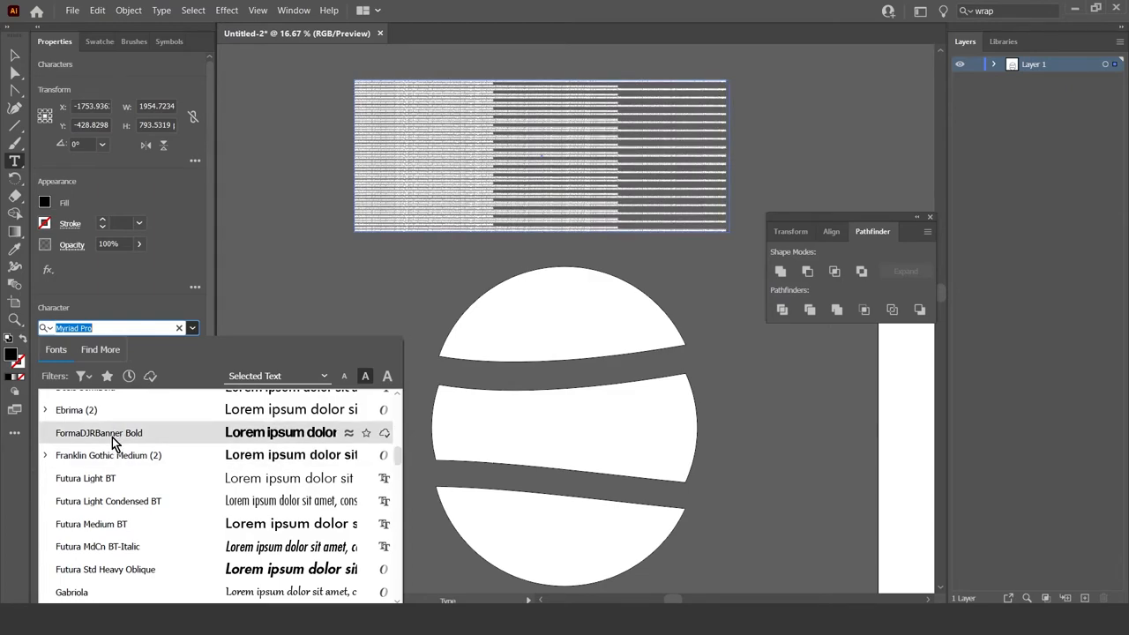
pyautogui.click(112, 437)
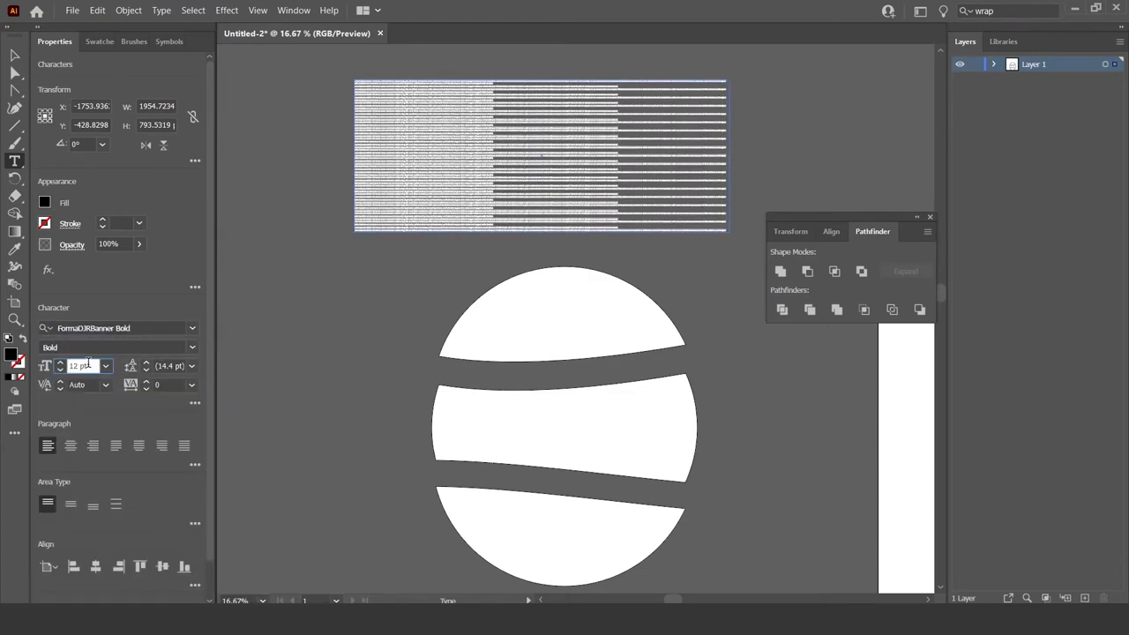
# - Set the type size to 300 pt and enter the word HELLO in capitals
pyautogui.click(62, 367)
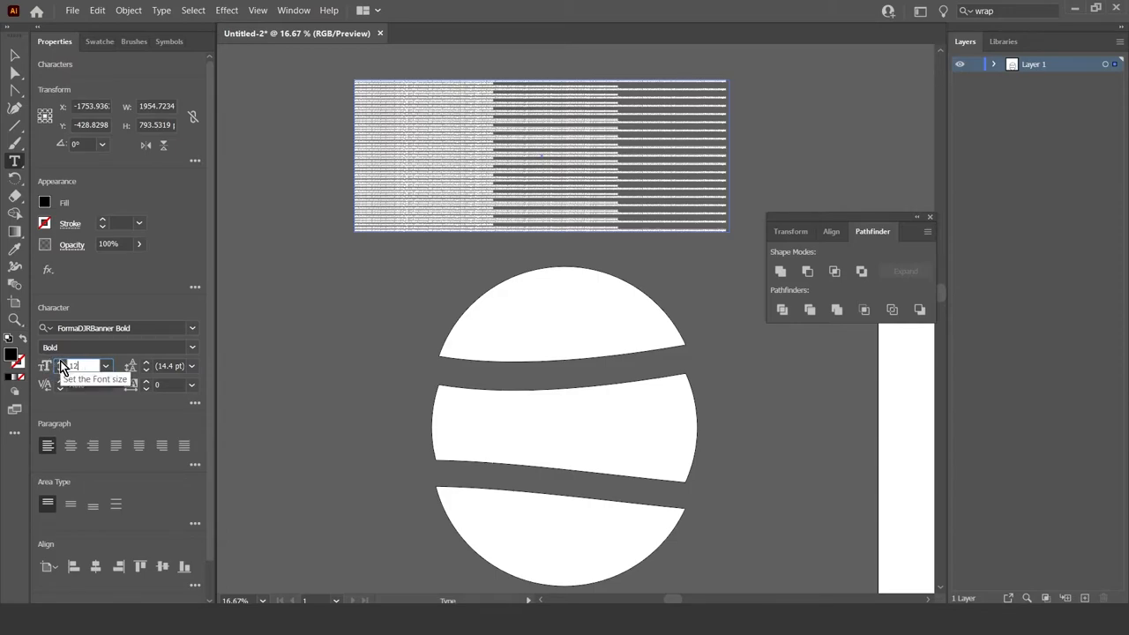
pyautogui.write('300')
pyautogui.press('Return')
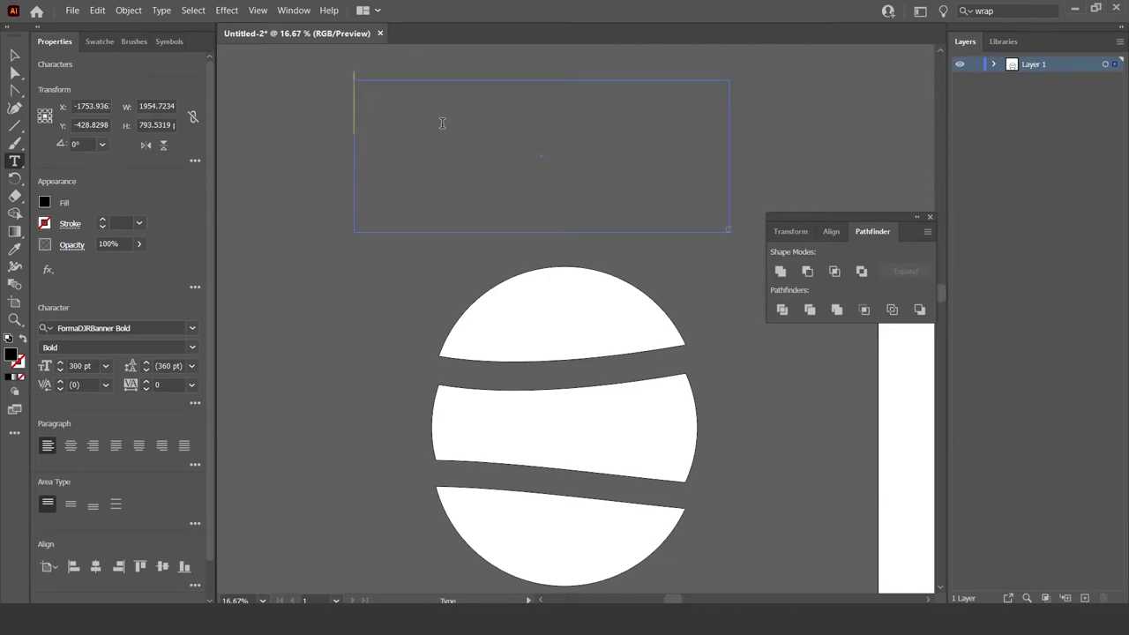
pyautogui.write('hell')
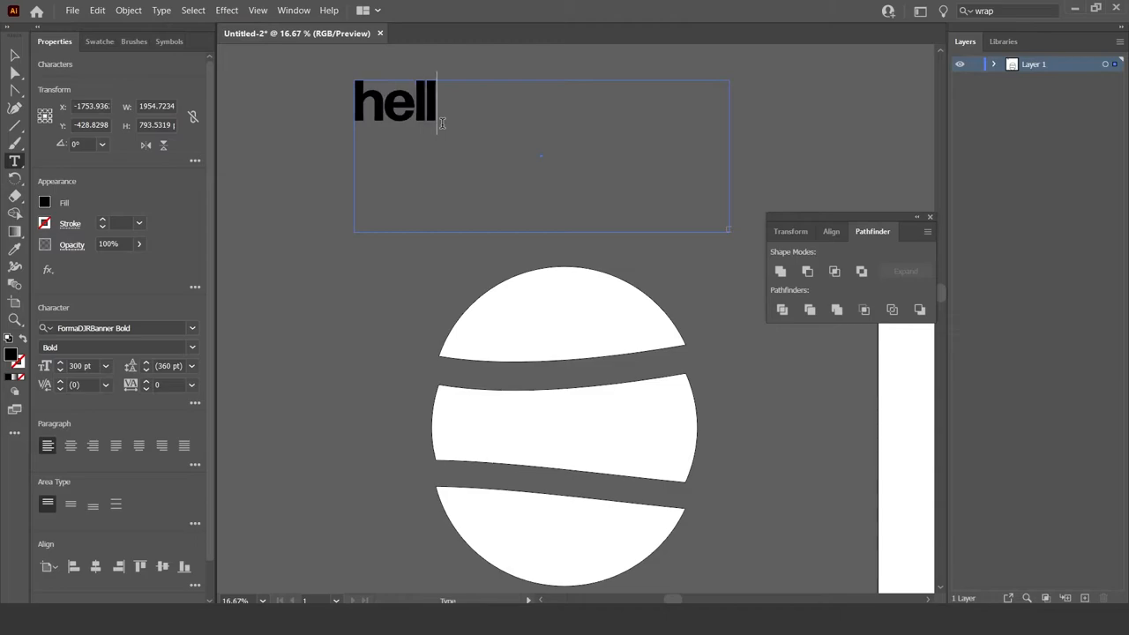
pyautogui.write('o')
pyautogui.press('BackSpace')
pyautogui.press('BackSpace')
pyautogui.press('BackSpace')
pyautogui.press('BackSpace')
pyautogui.press('BackSpace')
pyautogui.write('HE')
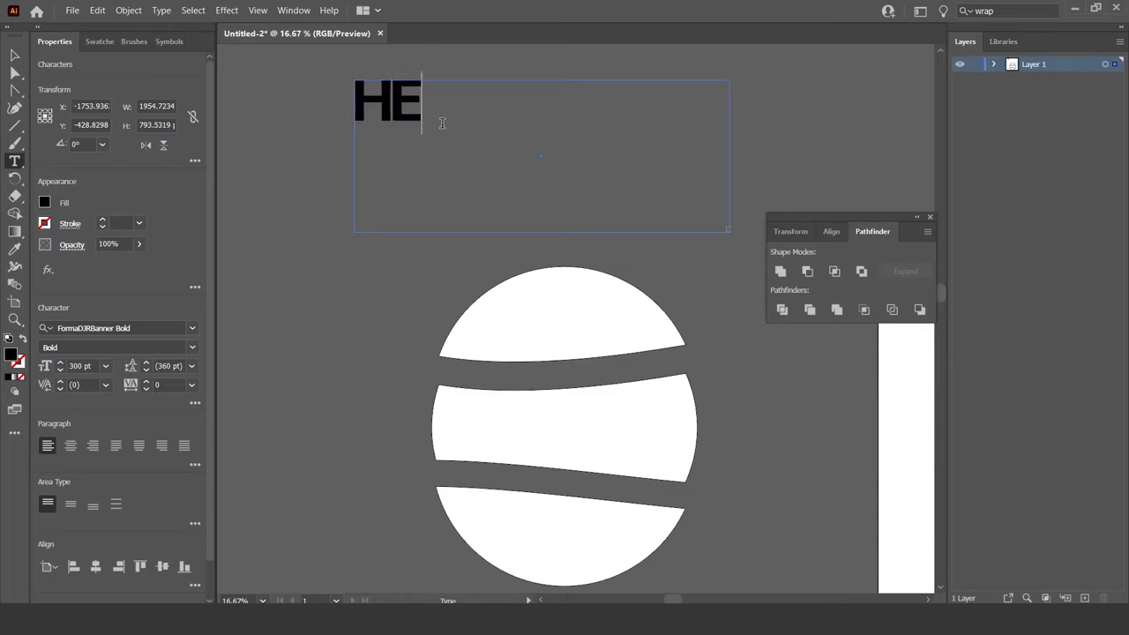
pyautogui.write('LLO')
pyautogui.click(14, 55)
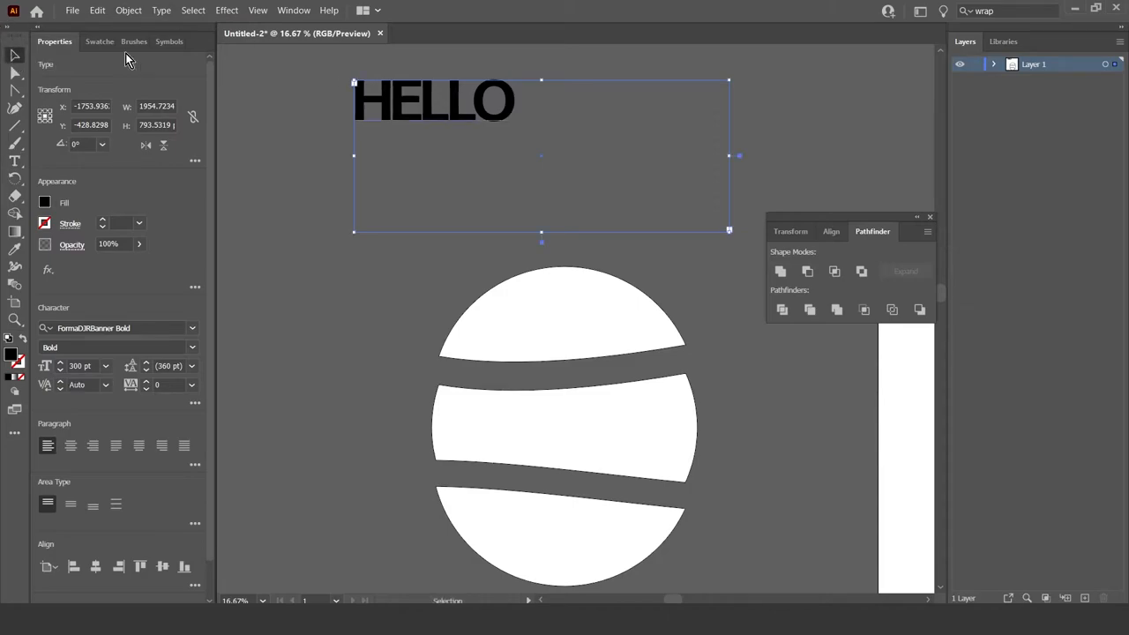
# - Duplicate the HELLO frame below the original to make a second word
pyautogui.moveTo(494, 120); pyautogui.dragTo(548, 131)
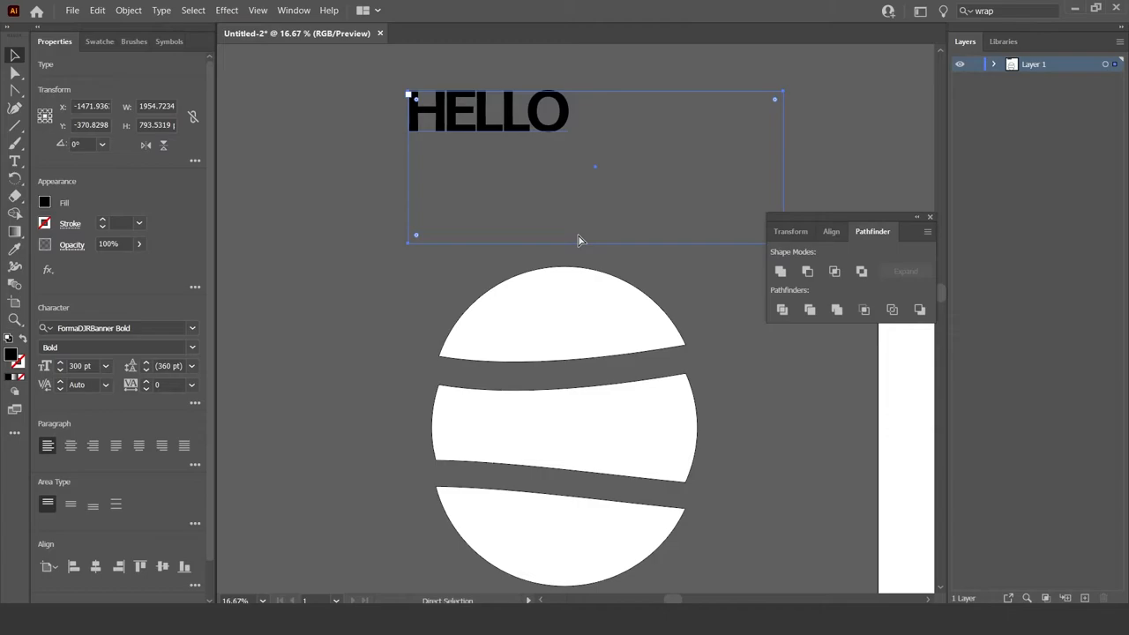
pyautogui.moveTo(579, 240); pyautogui.dragTo(535, 177)
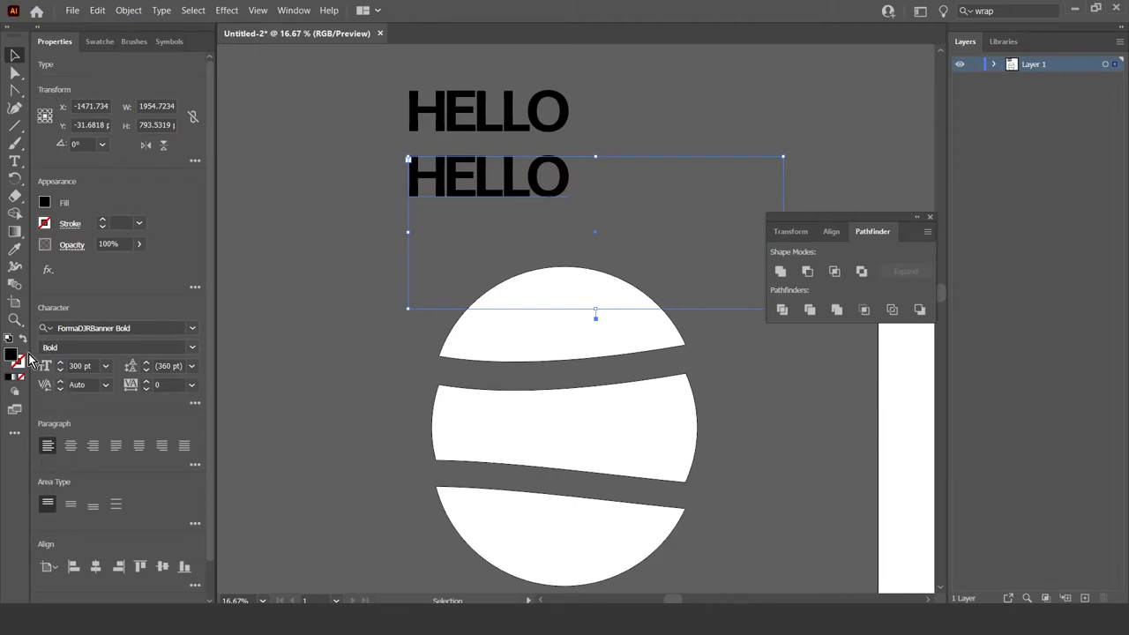
pyautogui.click(15, 162)
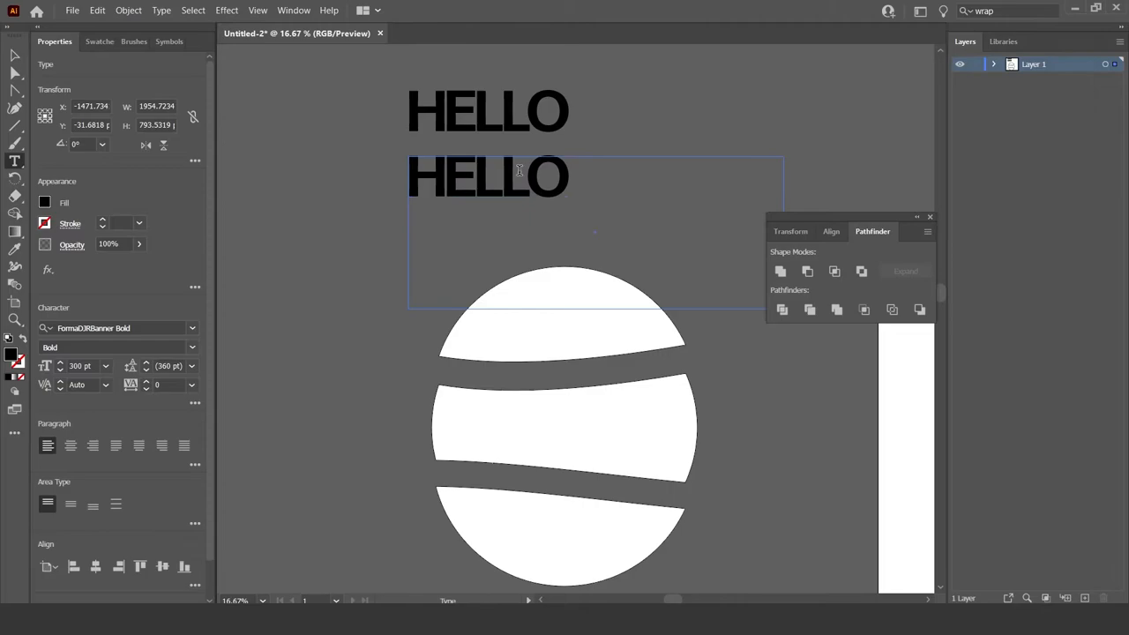
pyautogui.moveTo(569, 177); pyautogui.dragTo(415, 198)
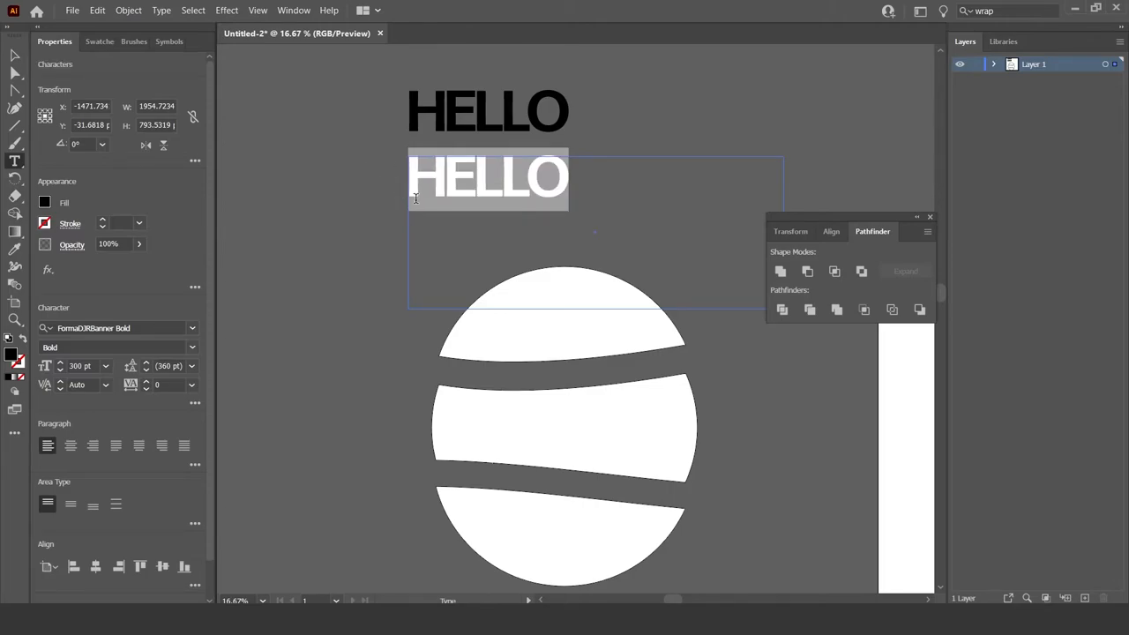
pyautogui.write('by')
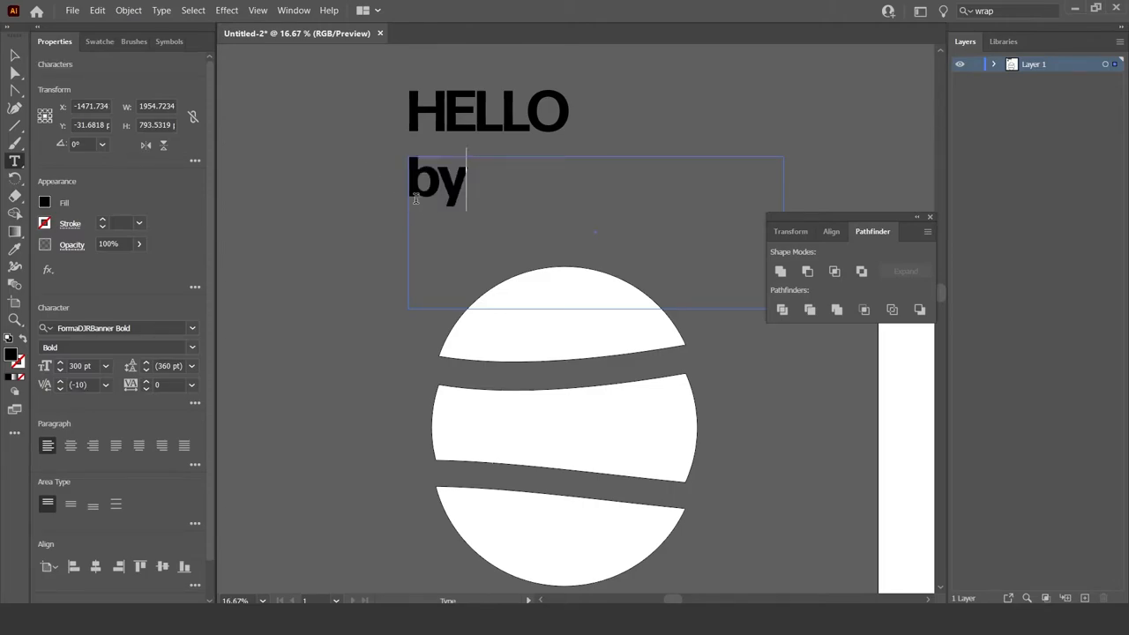
pyautogui.write('e')
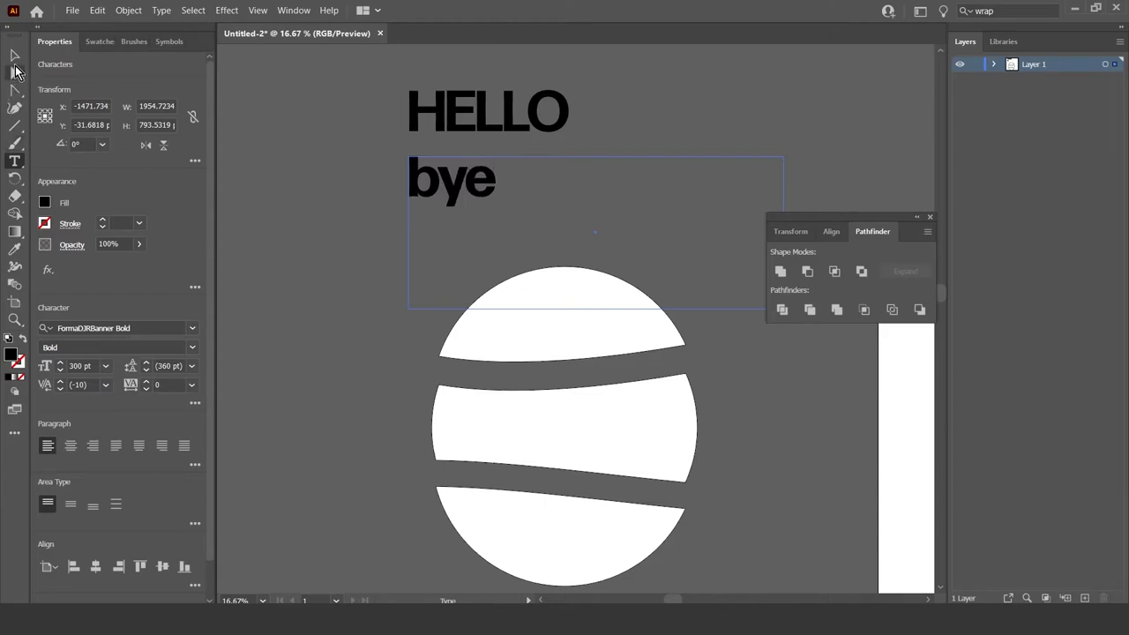
pyautogui.click(15, 55)
# - Duplicate a third frame near the circle and change its text to bye, then deselect
pyautogui.moveTo(478, 205)
pyautogui.mouseDown()
pyautogui.moveTo(467, 224)
pyautogui.moveTo(475, 335)
pyautogui.moveTo(475, 225)
pyautogui.mouseUp()
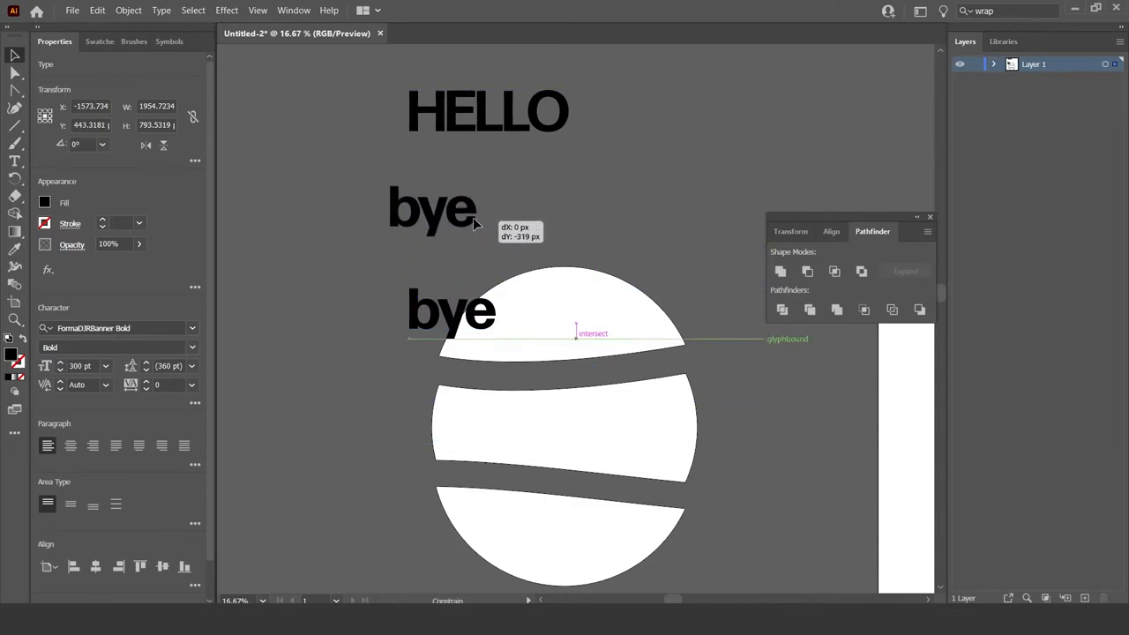
pyautogui.moveTo(474, 225); pyautogui.dragTo(488, 221)
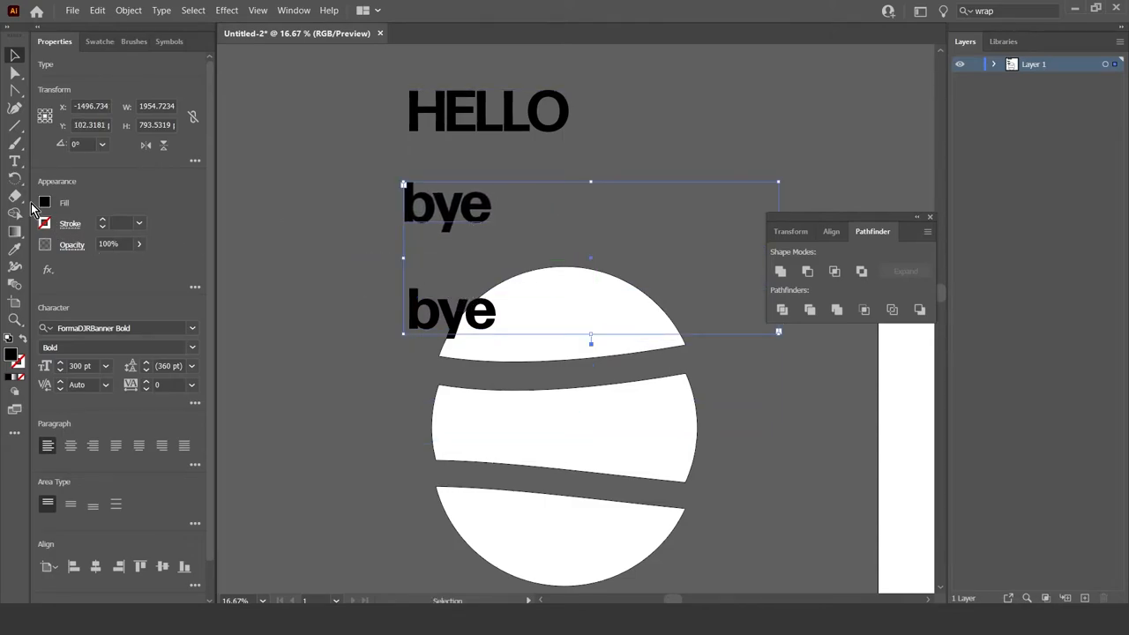
pyautogui.click(11, 164)
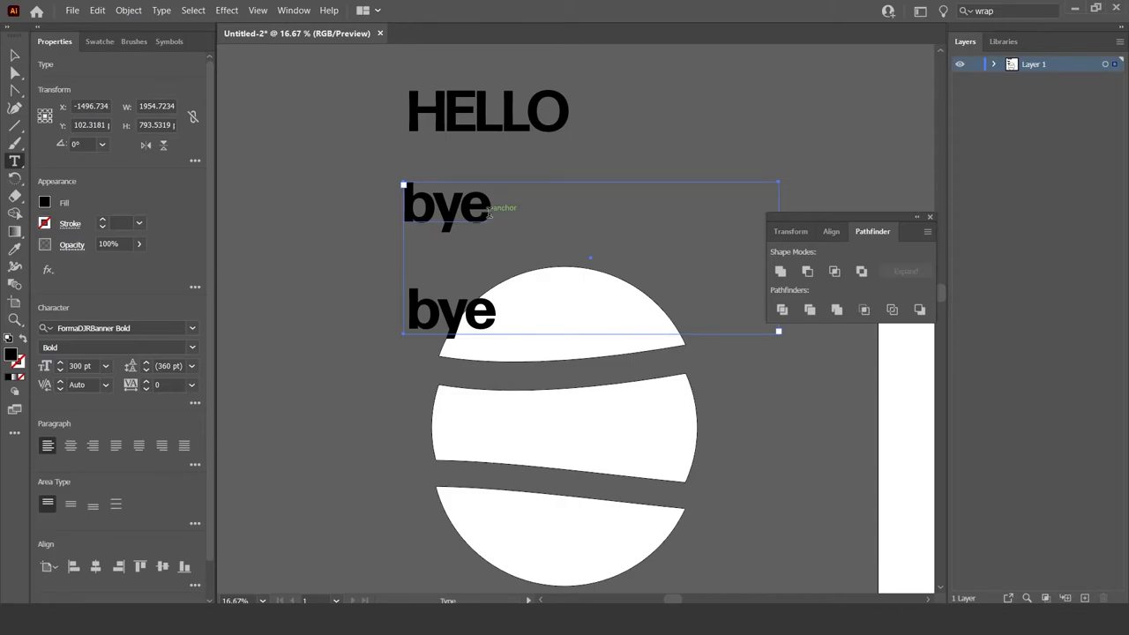
pyautogui.moveTo(490, 212); pyautogui.dragTo(336, 215)
pyautogui.press('BackSpace')
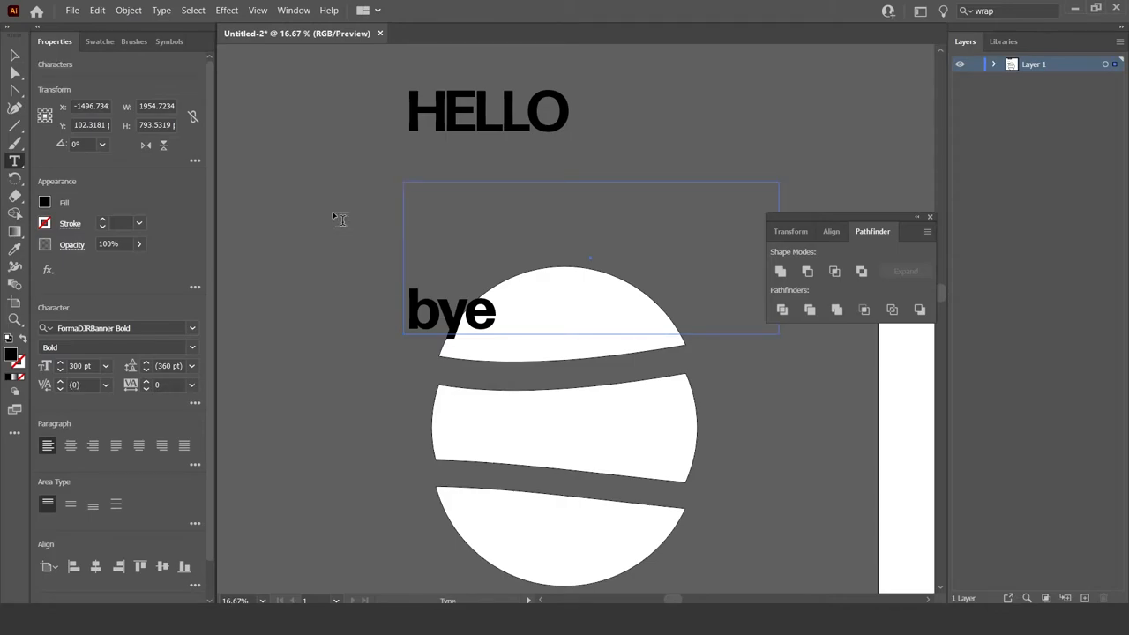
pyautogui.write('H')
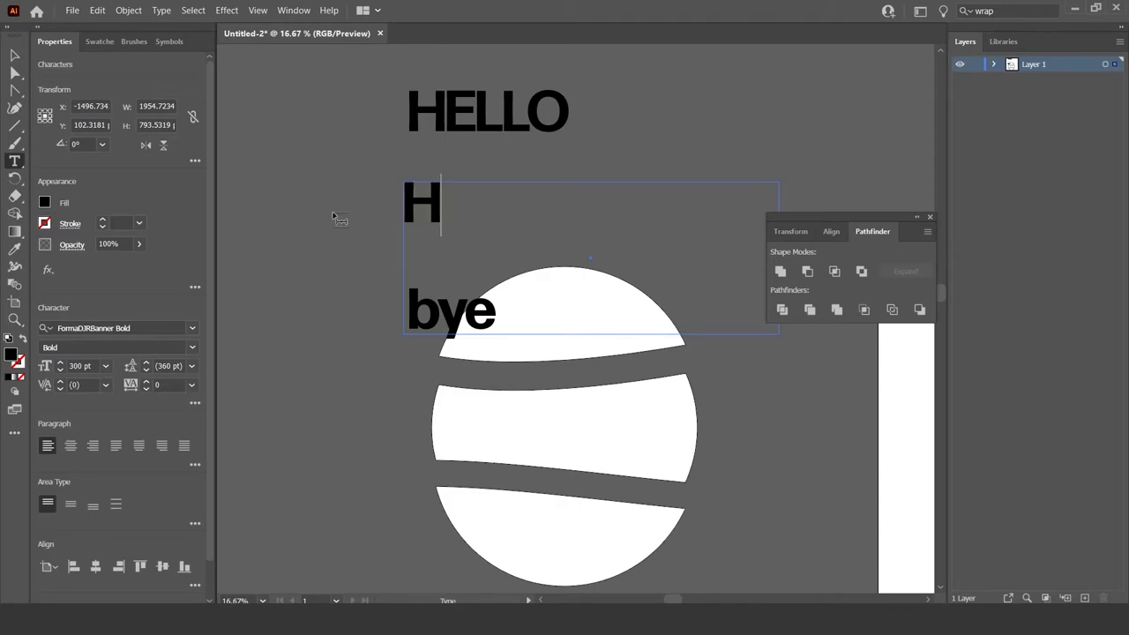
pyautogui.write('ELLO')
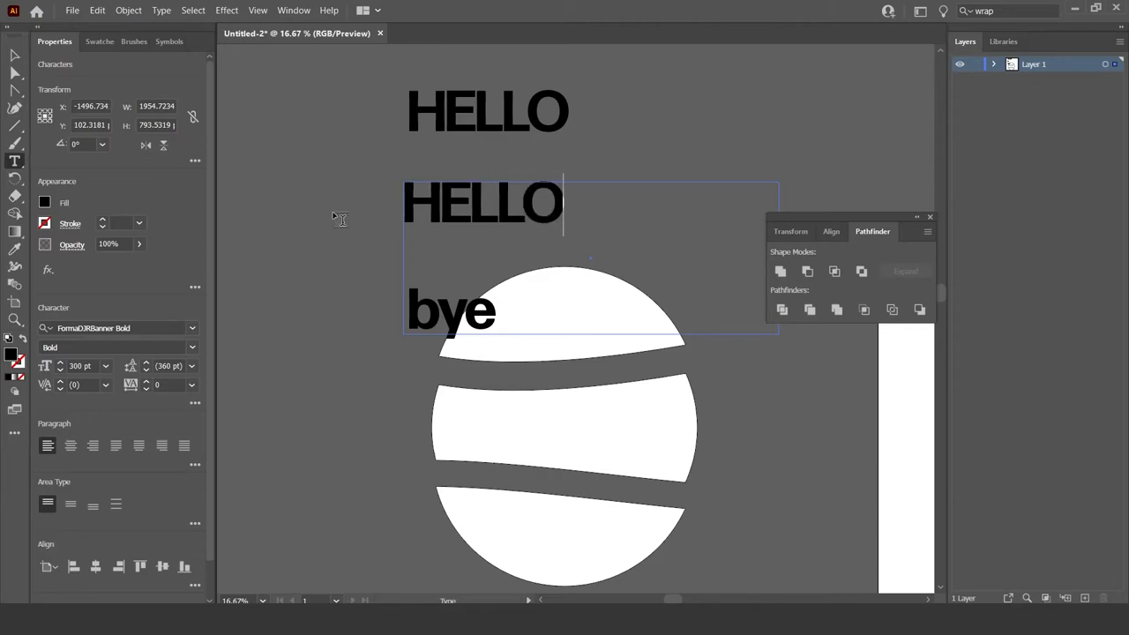
pyautogui.click(15, 55)
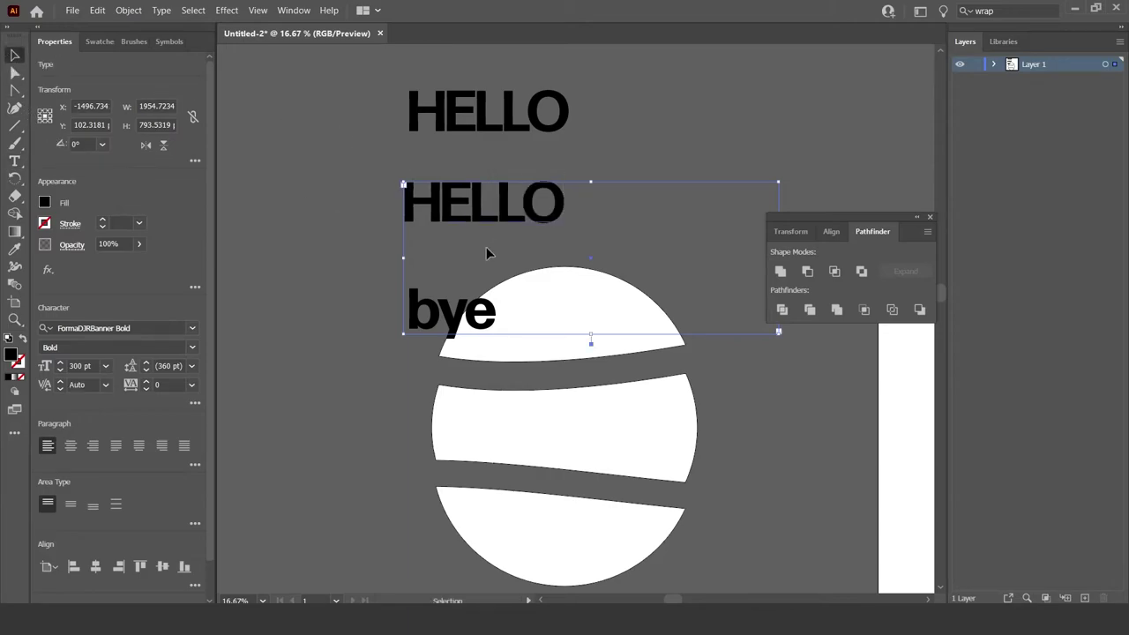
pyautogui.click(346, 248)
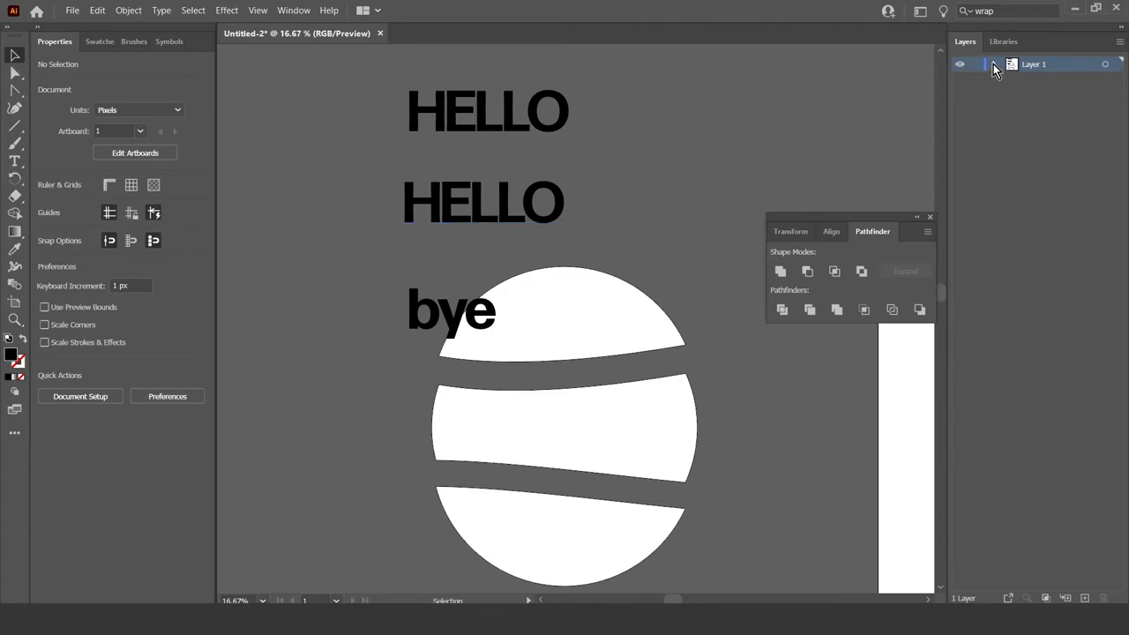
# - Move the three text items below the circle group in the Layers panel
pyautogui.click(994, 65)
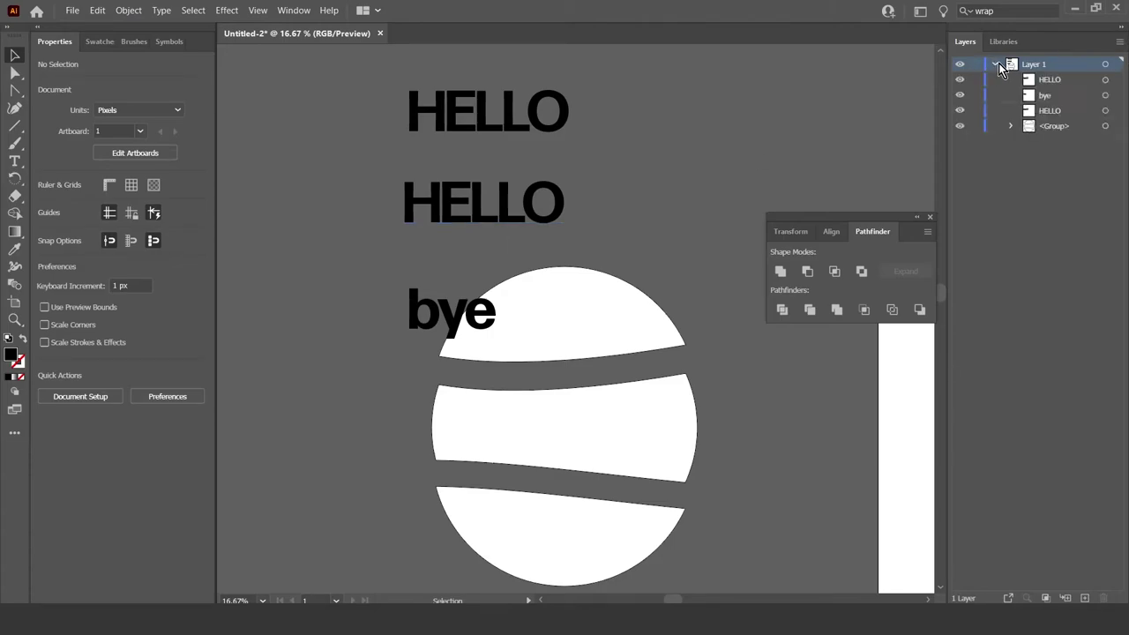
pyautogui.click(1049, 80)
pyautogui.keyDown('shift'); pyautogui.click(1050, 110); pyautogui.keyUp('shift')
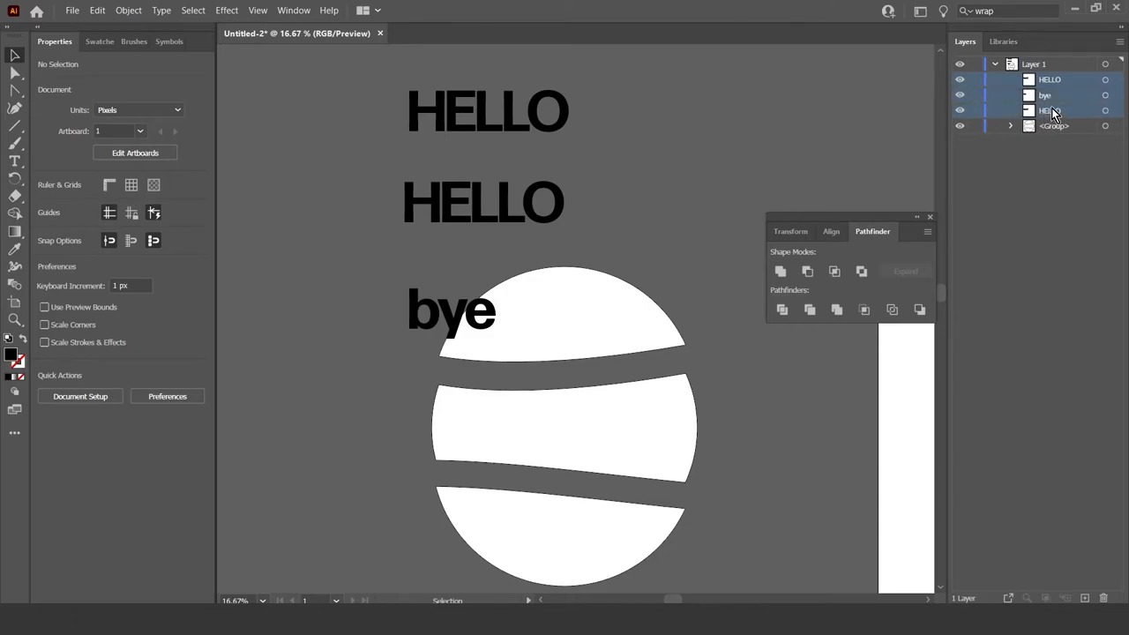
pyautogui.moveTo(1052, 112); pyautogui.dragTo(1045, 137)
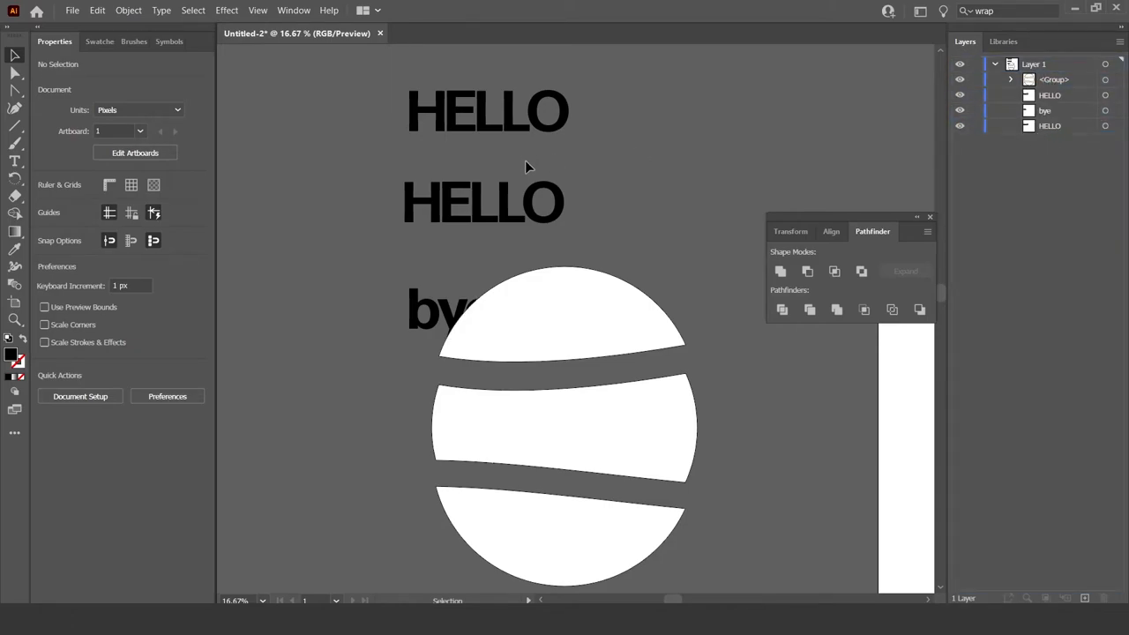
# - Position HELLO, HELLO and bye each behind one band of the sliced circle
pyautogui.moveTo(432, 306); pyautogui.dragTo(410, 281)
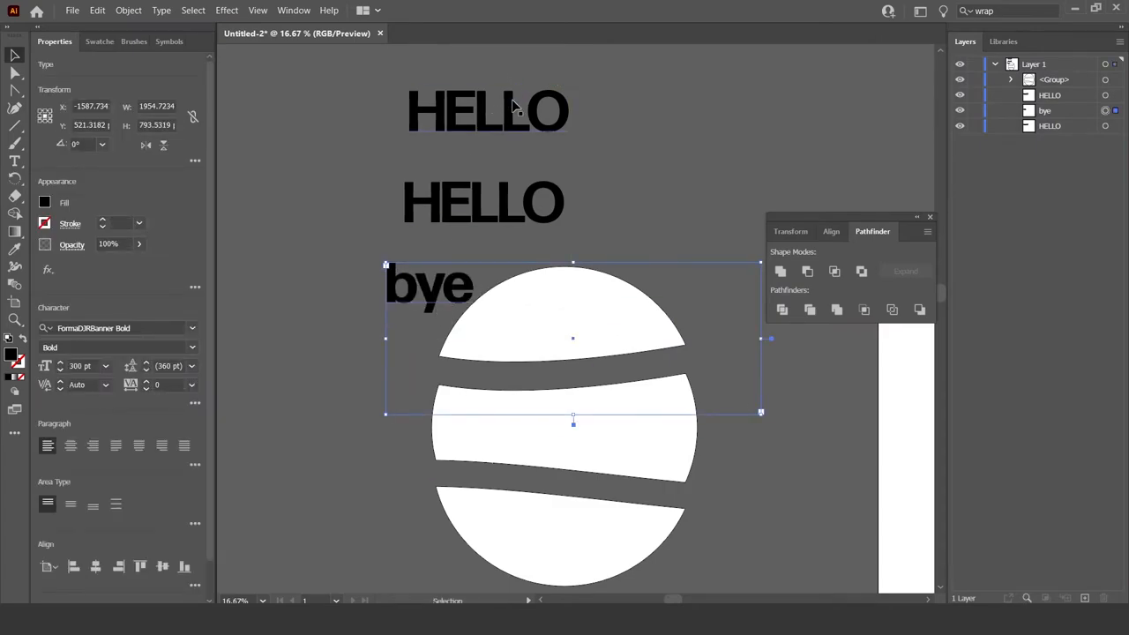
pyautogui.moveTo(516, 106); pyautogui.dragTo(582, 320)
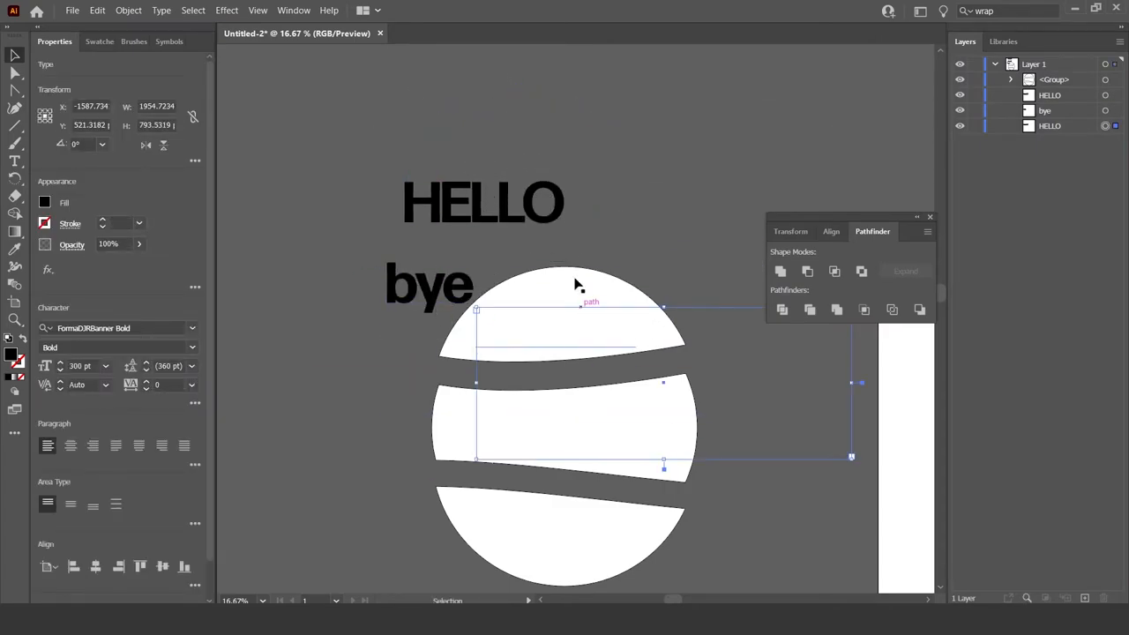
pyautogui.moveTo(499, 208); pyautogui.dragTo(564, 467)
pyautogui.moveTo(414, 292)
pyautogui.mouseDown()
pyautogui.moveTo(554, 547)
pyautogui.moveTo(545, 536)
pyautogui.mouseUp()
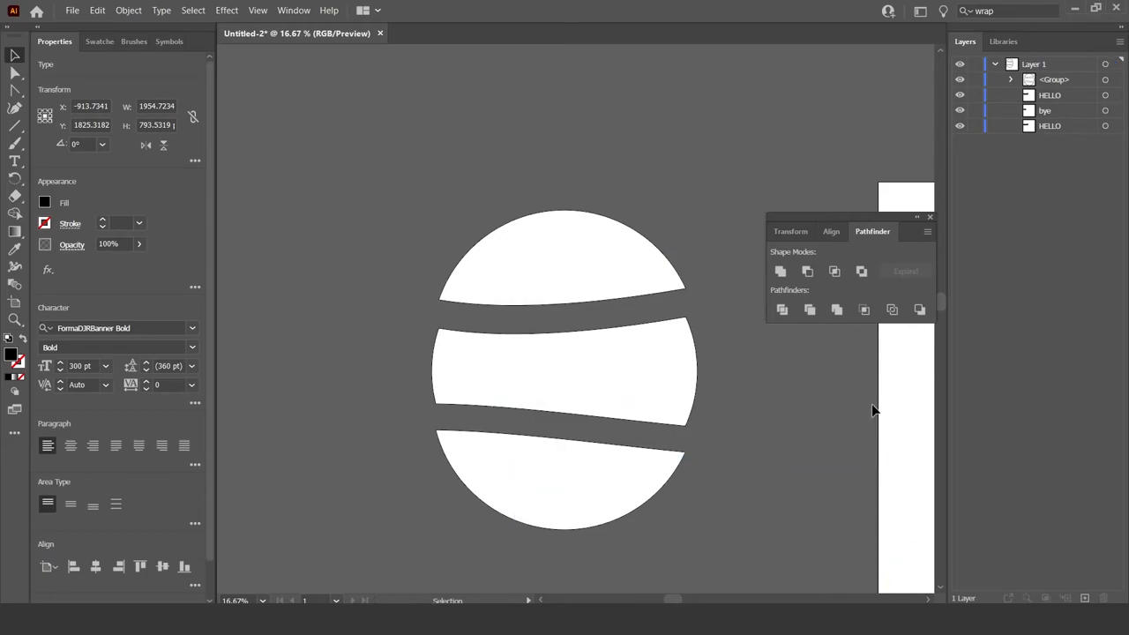
# - Envelope-distort the top HELLO into the top band with Make with Top Object (Ctrl+Alt+C)
pyautogui.click(874, 410)
pyautogui.click(14, 74)
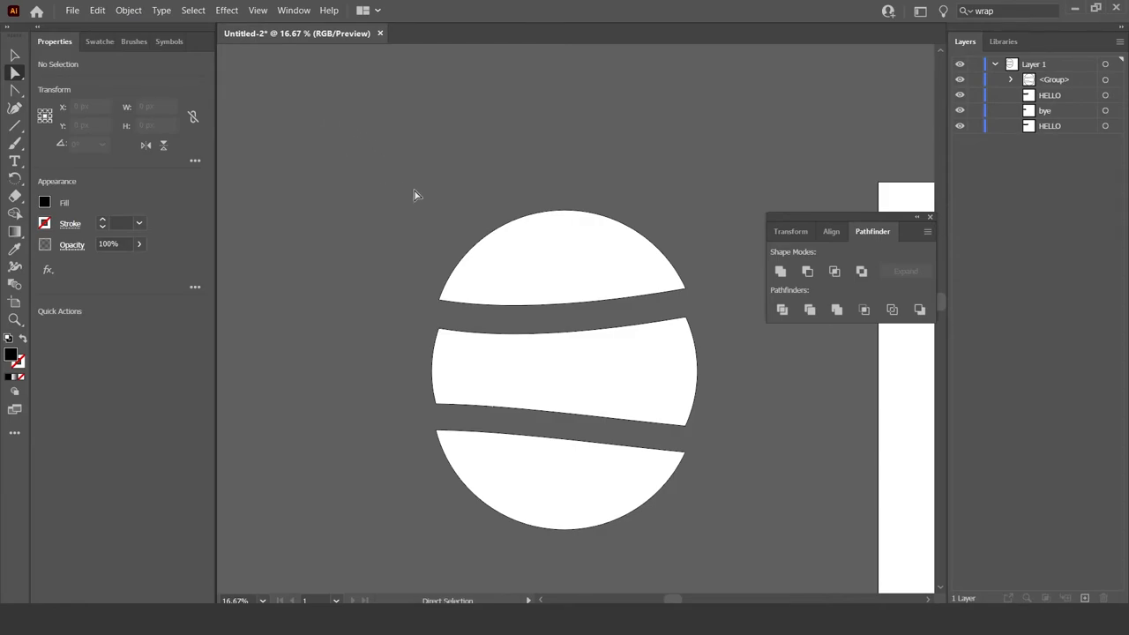
pyautogui.moveTo(415, 194); pyautogui.dragTo(625, 282)
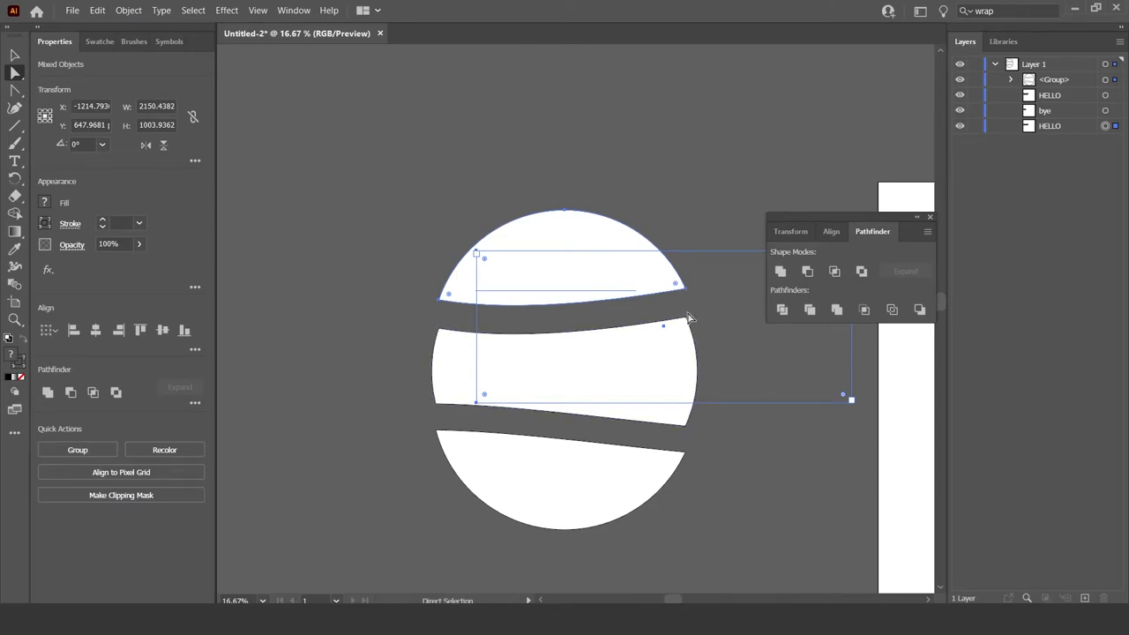
pyautogui.press('v')
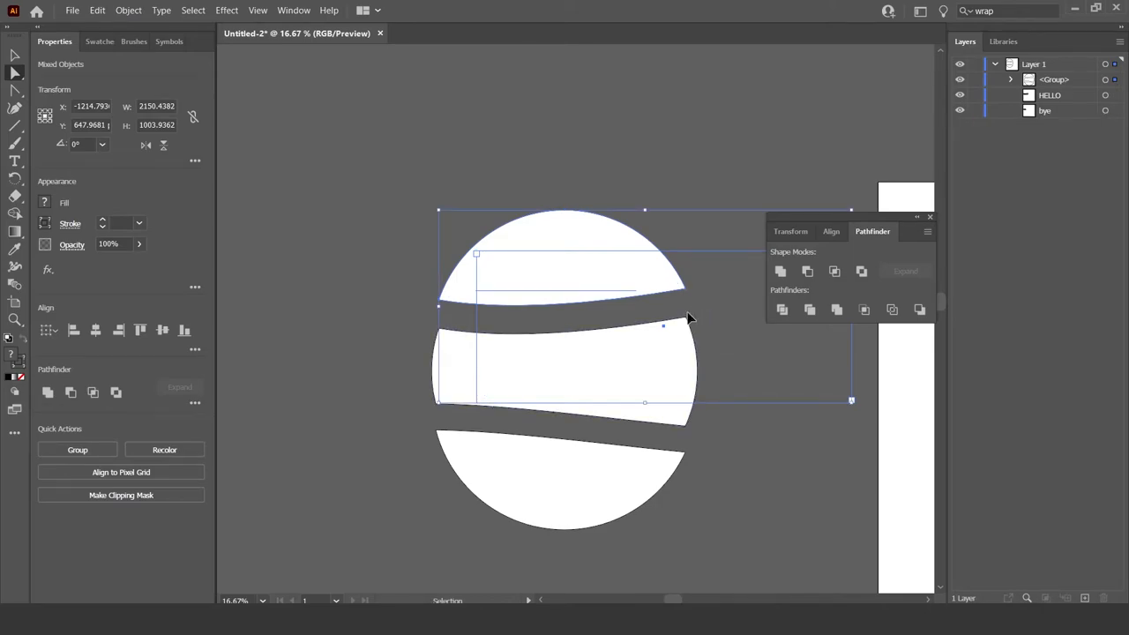
pyautogui.hotkey('ctrl', 'alt', 'c')
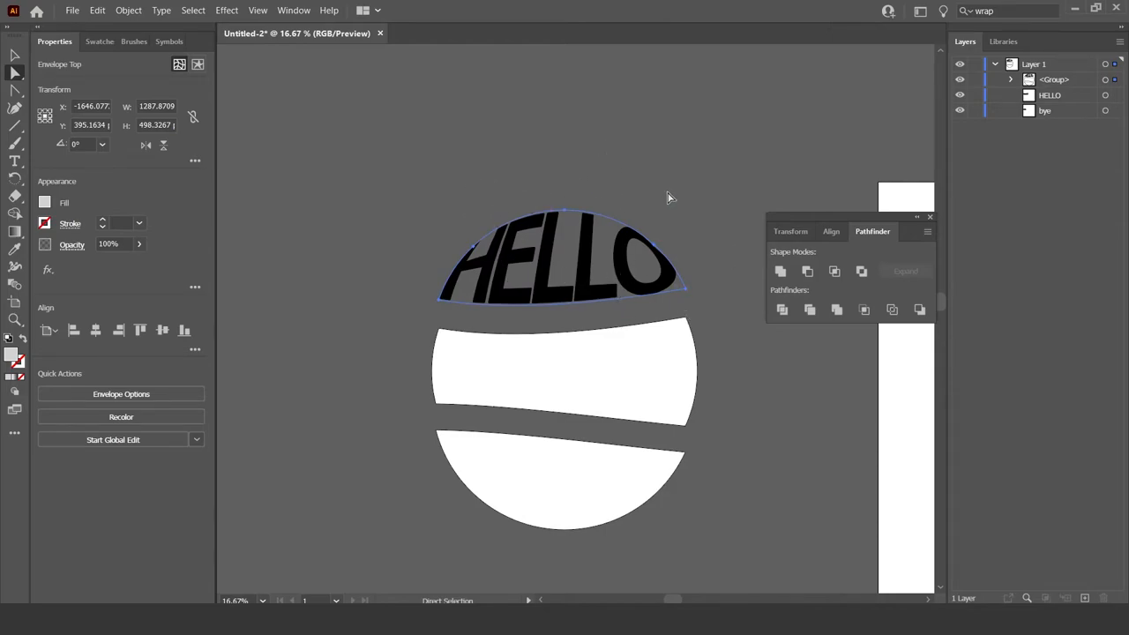
pyautogui.click(702, 199)
# - Envelope-distort the second HELLO into the middle band
pyautogui.moveTo(409, 326); pyautogui.dragTo(729, 427)
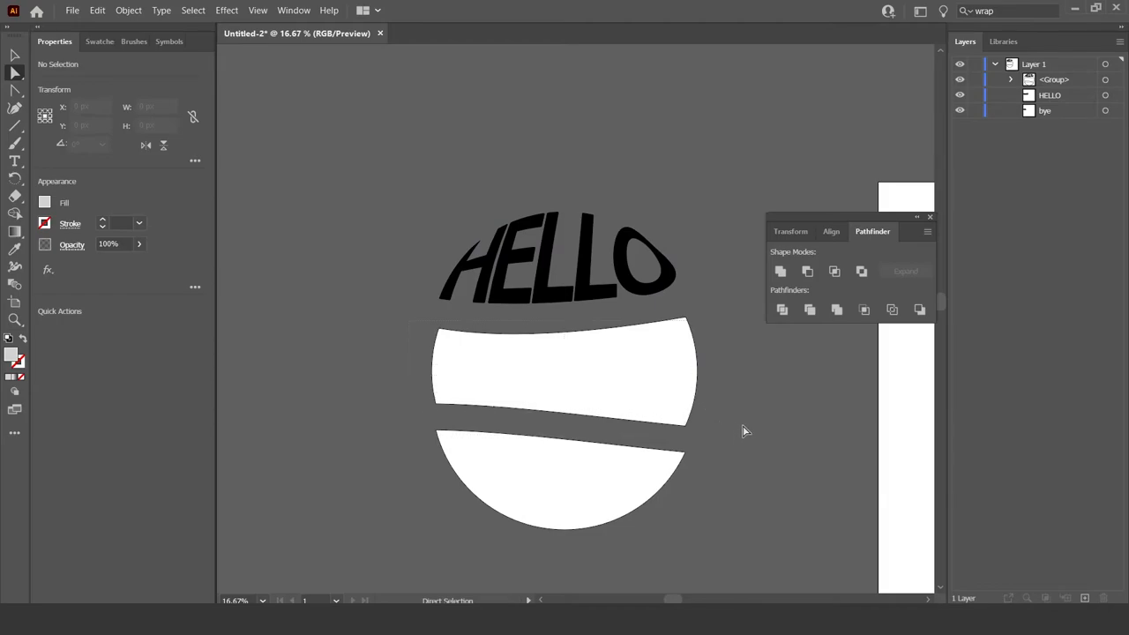
pyautogui.moveTo(741, 422); pyautogui.dragTo(870, 429)
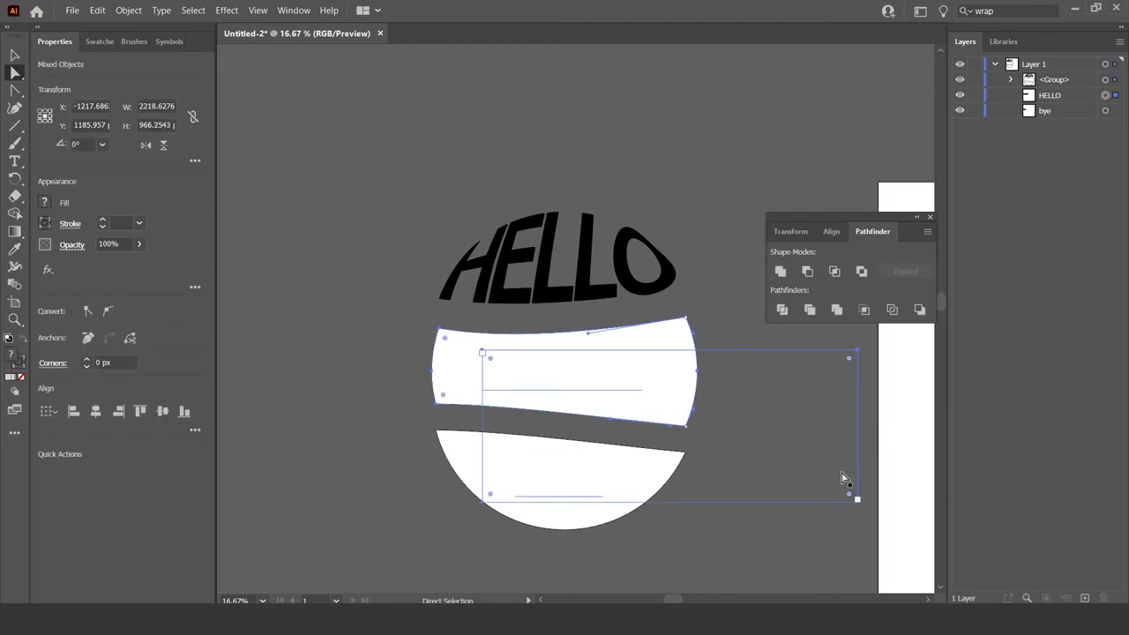
pyautogui.hotkey('alt', 'ctrl', 'c')
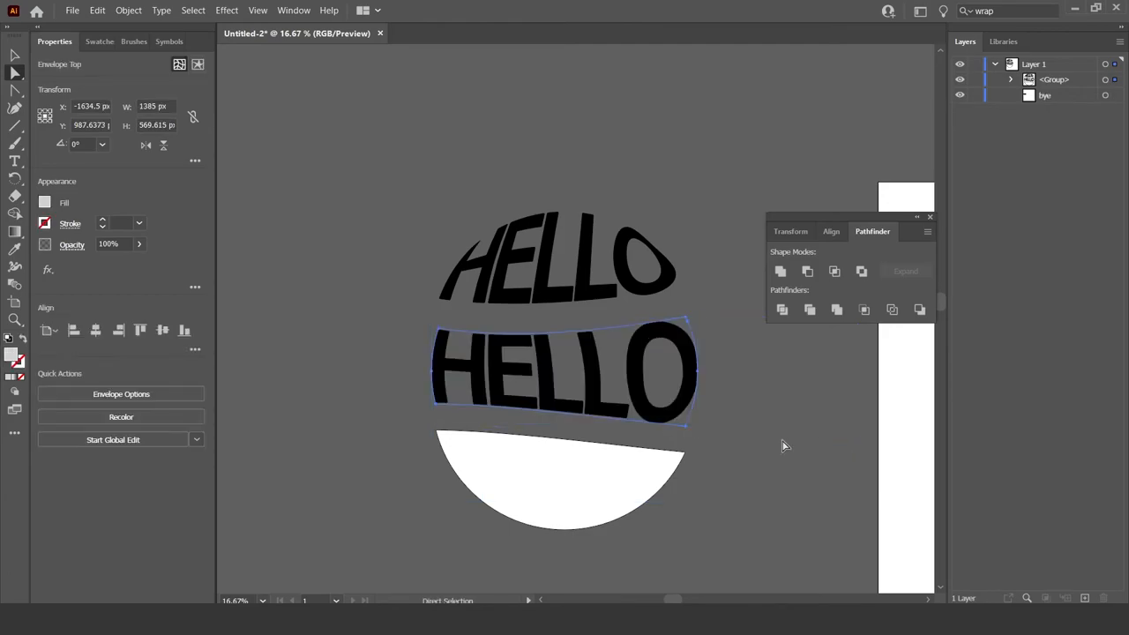
pyautogui.hotkey('ctrl', 'shift', 'a')
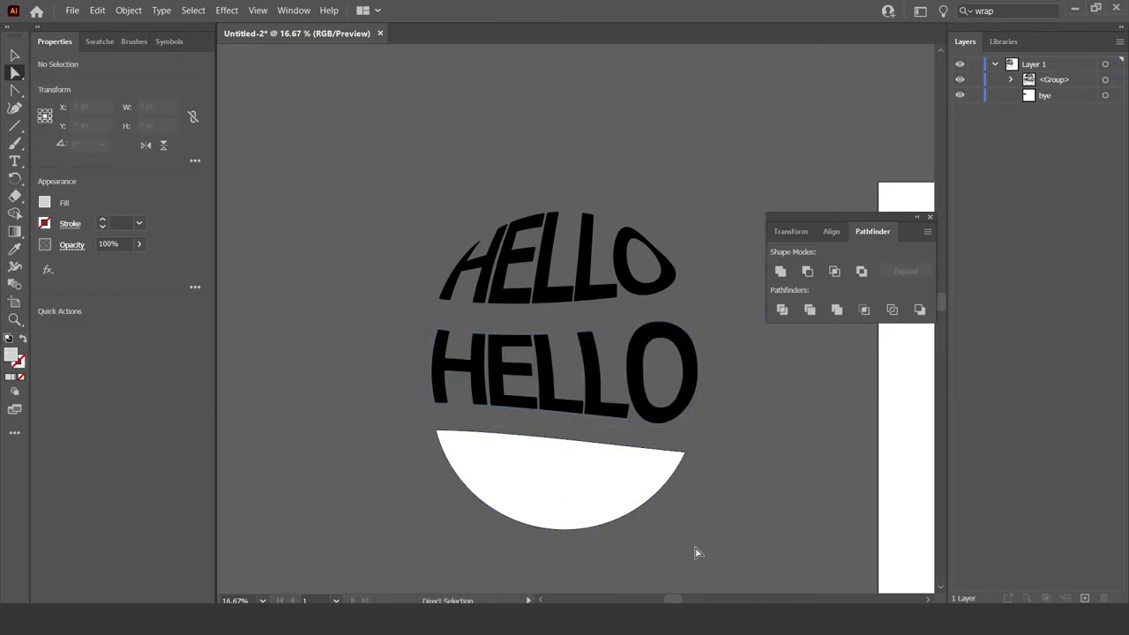
# - Envelope-distort bye into the bottom band and select all three warped words
pyautogui.moveTo(524, 464); pyautogui.dragTo(749, 550)
pyautogui.hotkey('alt', 'ctrl', 'c')
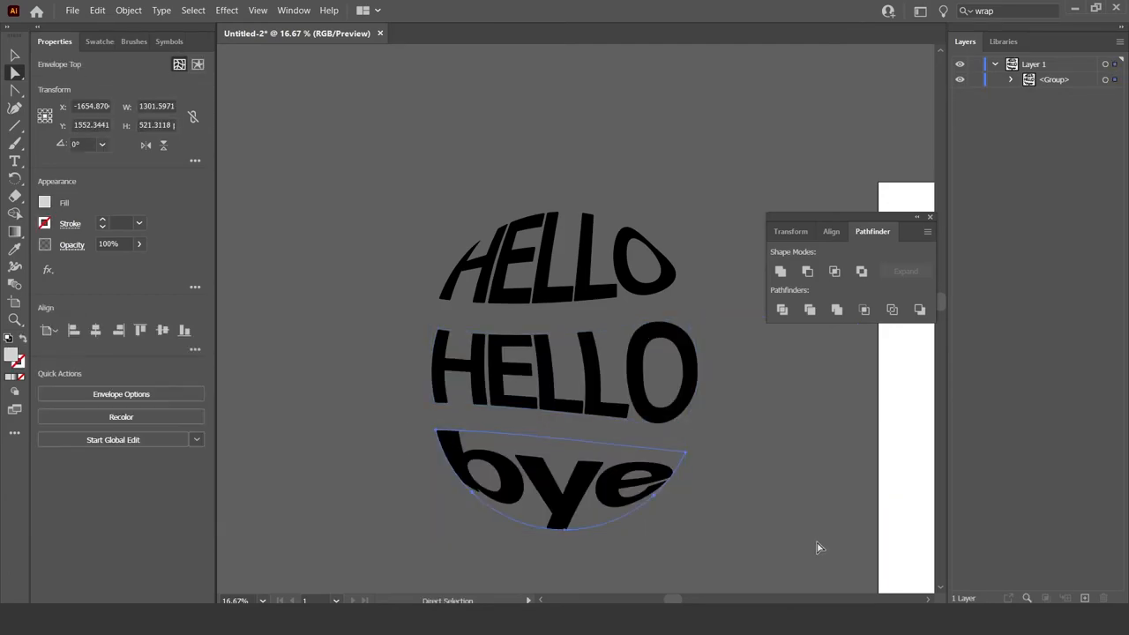
pyautogui.hotkey('ctrl', 'shift', 'a')
pyautogui.scroll(-1, 820, 452)
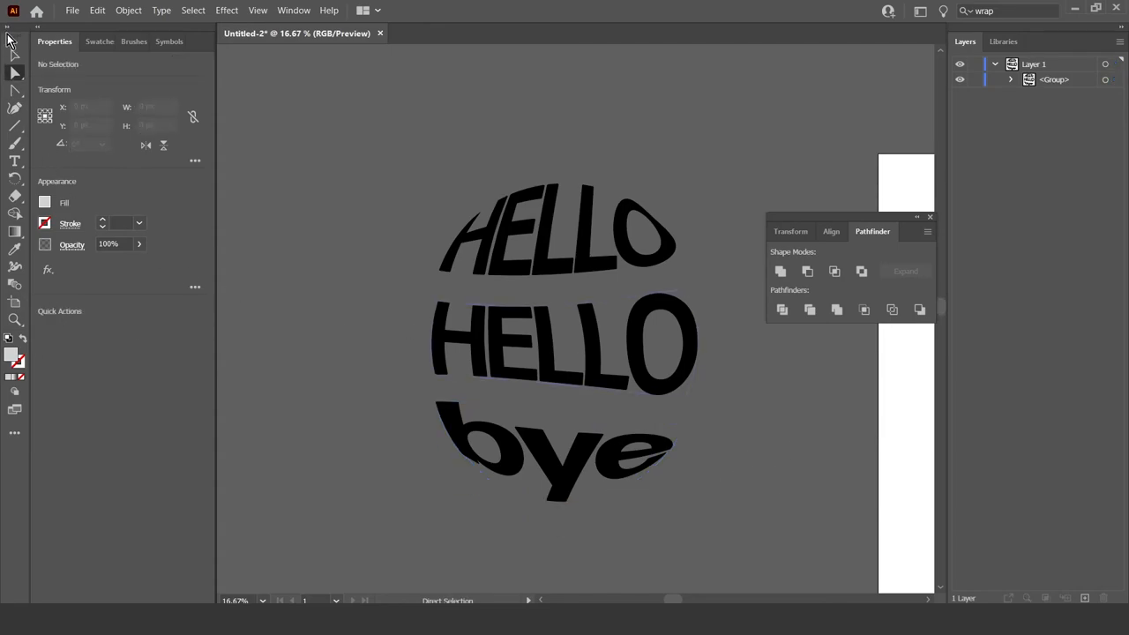
pyautogui.click(15, 59)
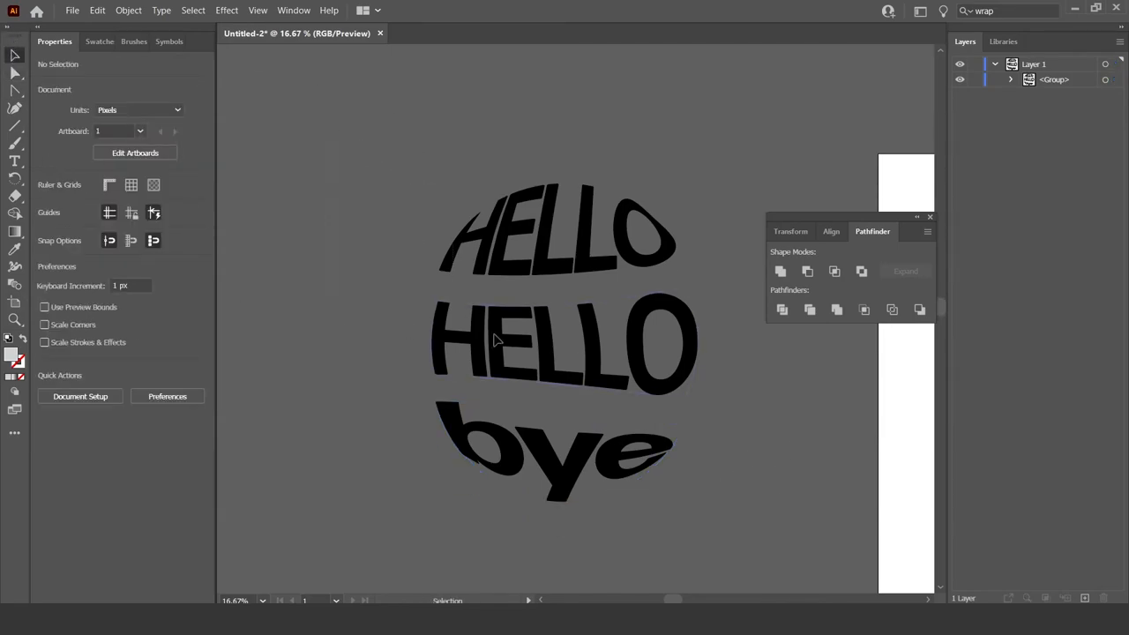
pyautogui.hotkey('ctrl', 'a')
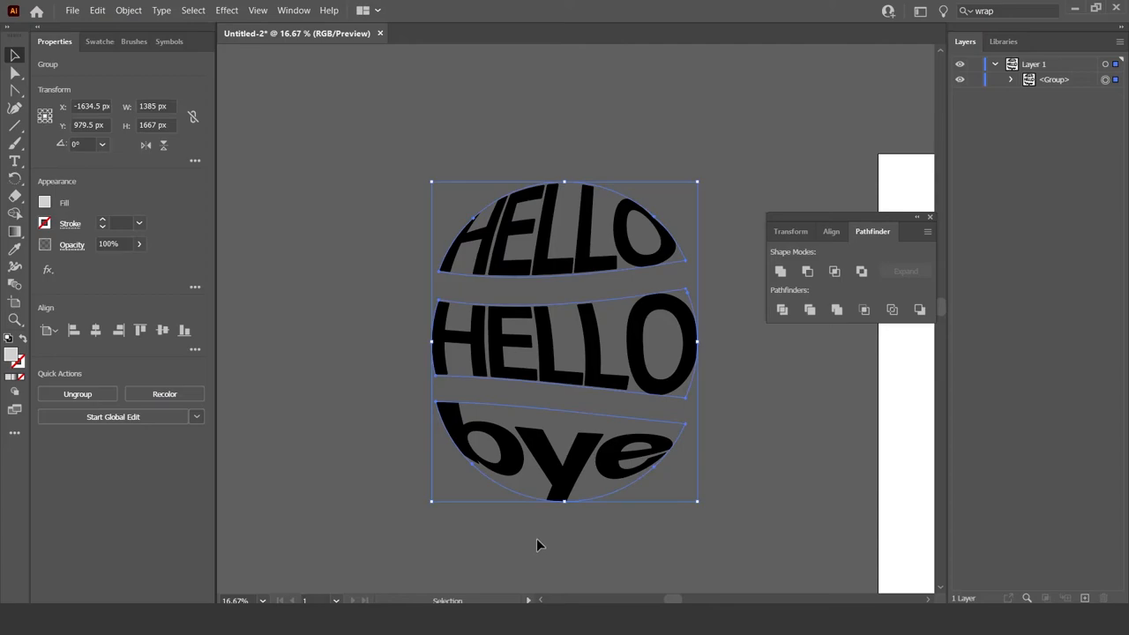
# - Expand the warped lettering group into ordinary outlined shapes, keeping Object and Fill
pyautogui.click(128, 9)
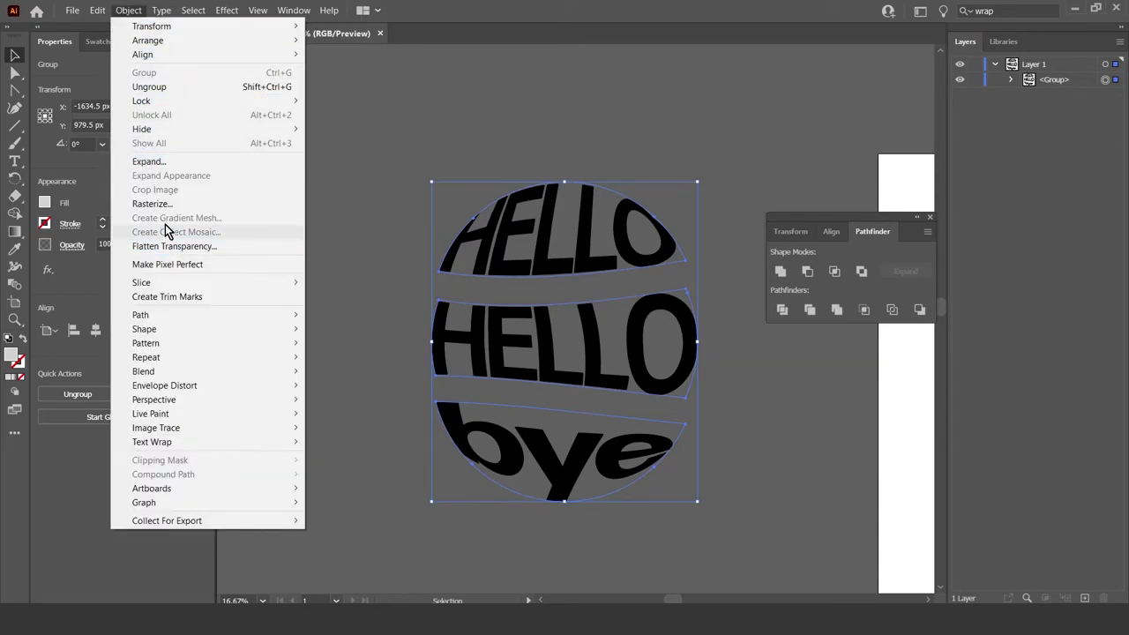
pyautogui.click(170, 163)
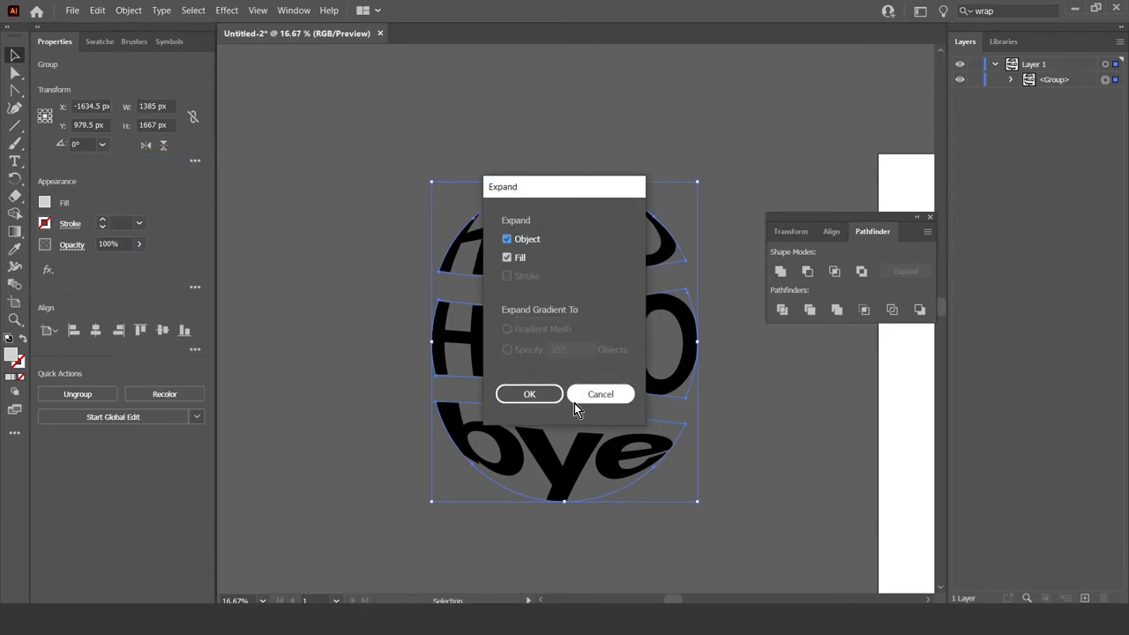
pyautogui.click(549, 396)
# - Move the expanded lettering up and to the right, then deselect it
pyautogui.click(750, 486)
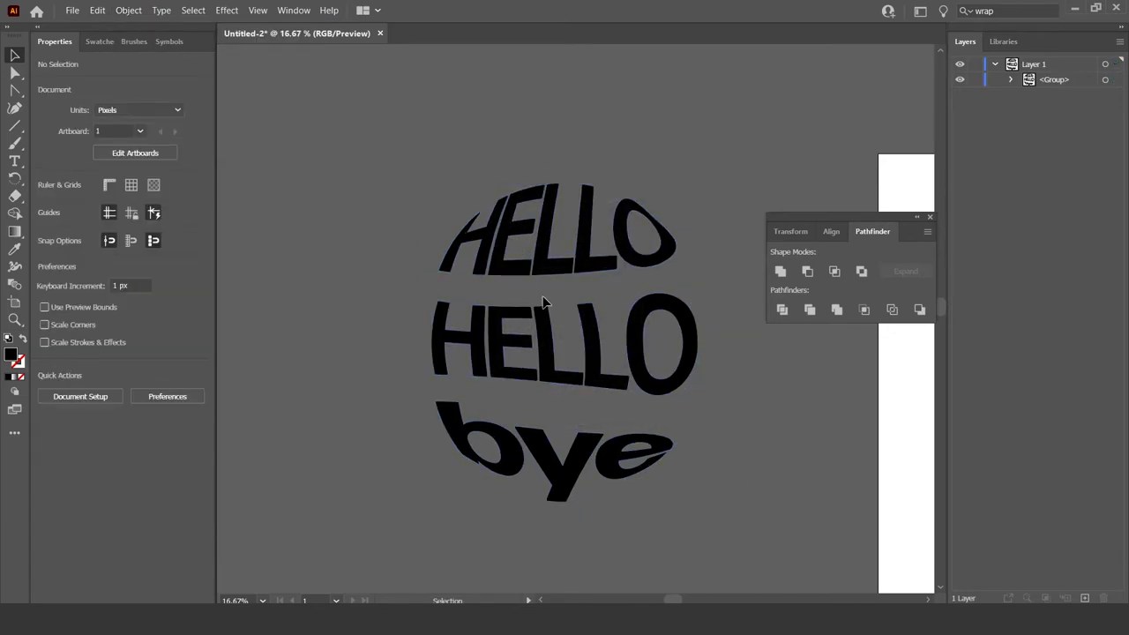
pyautogui.moveTo(509, 252)
pyautogui.mouseDown()
pyautogui.moveTo(533, 210)
pyautogui.moveTo(459, 231)
pyautogui.mouseUp()
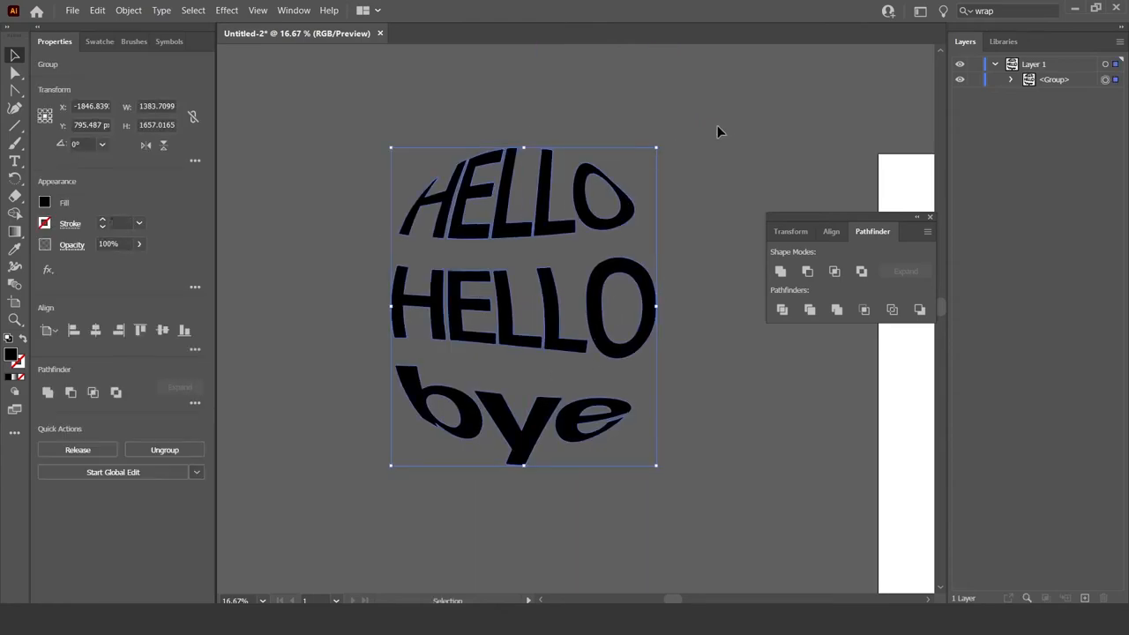
pyautogui.click(724, 128)
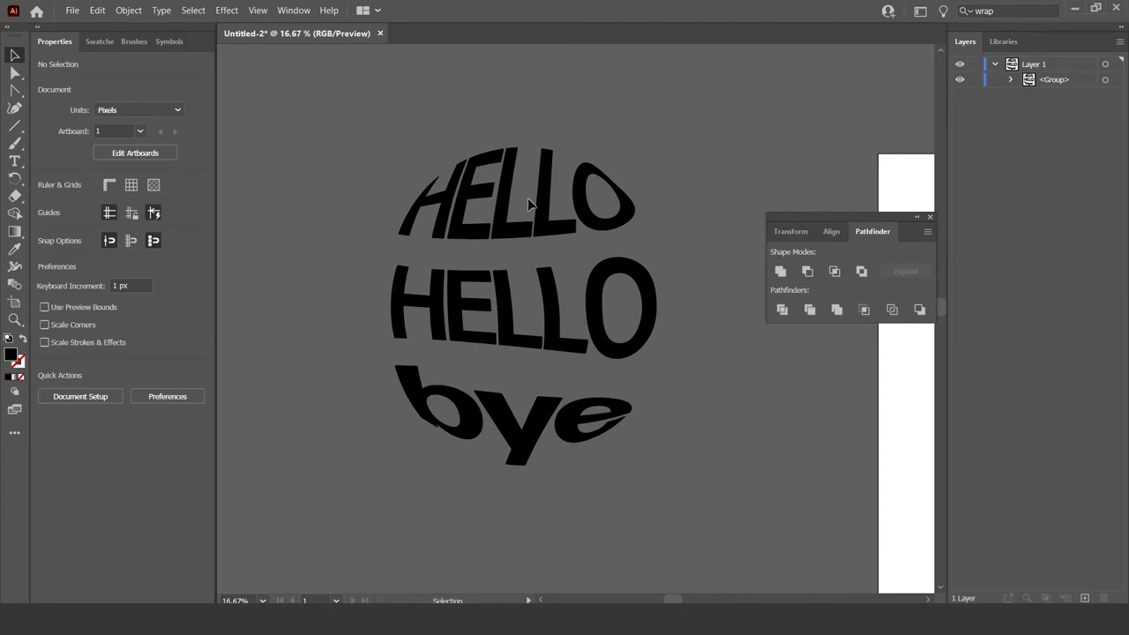
# - Nudge the warped lettering group slightly to the right and deselect it
pyautogui.click(547, 225)
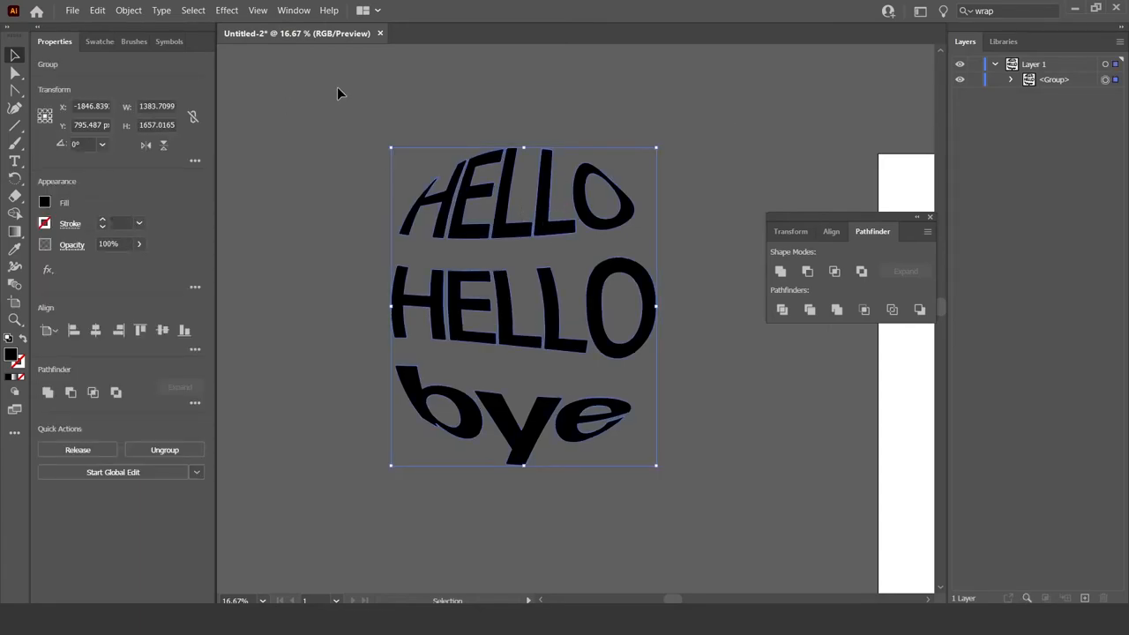
pyautogui.press('a')
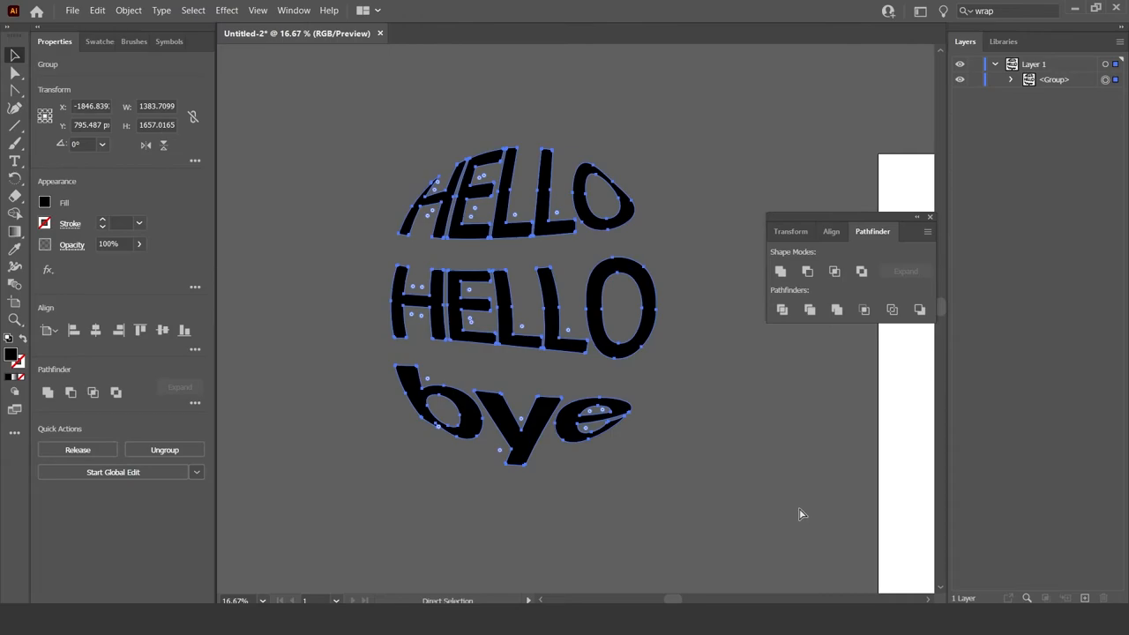
pyautogui.press('v')
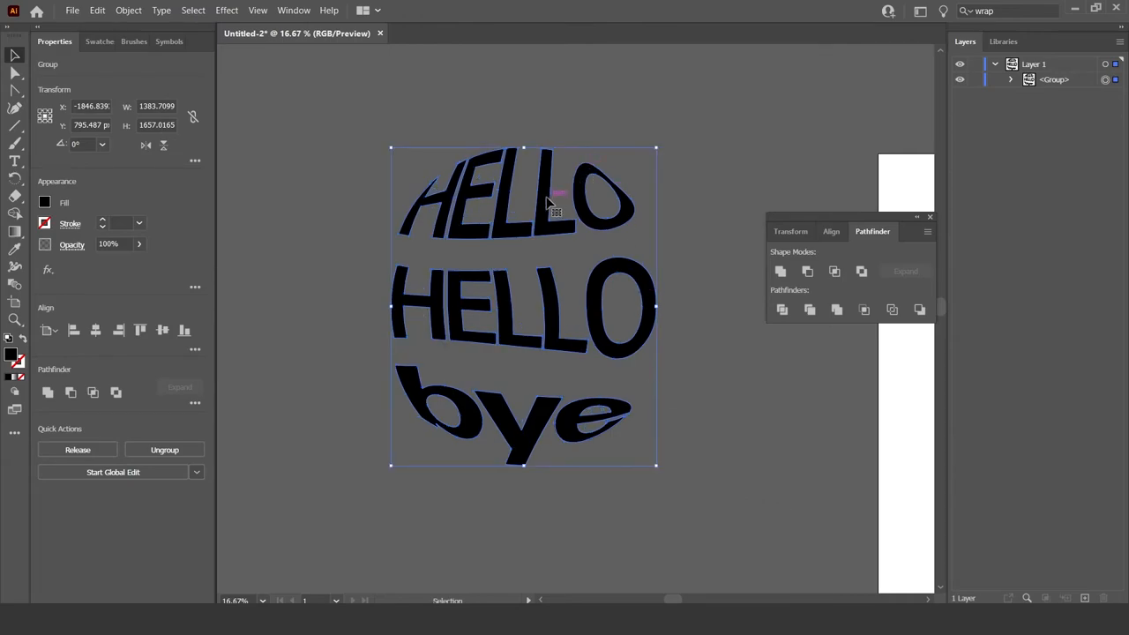
pyautogui.moveTo(554, 207); pyautogui.dragTo(602, 207)
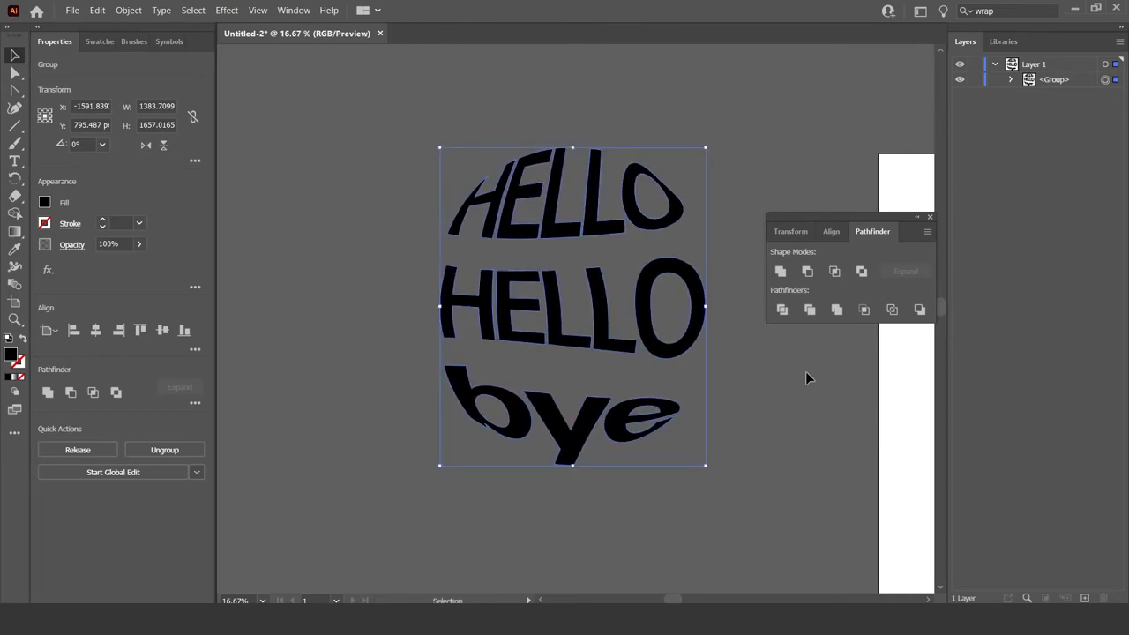
pyautogui.click(802, 403)
# - Drag a duplicate of the lettering down and to the left of the original
pyautogui.press('a')
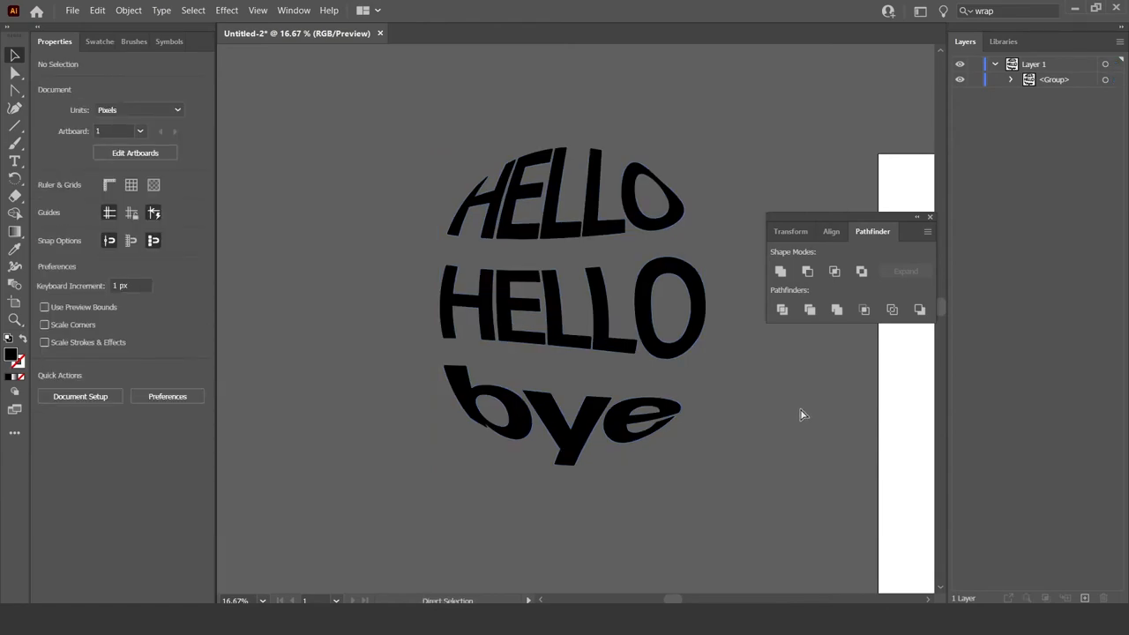
pyautogui.hotkey('ctrl', 'a')
pyautogui.press('v')
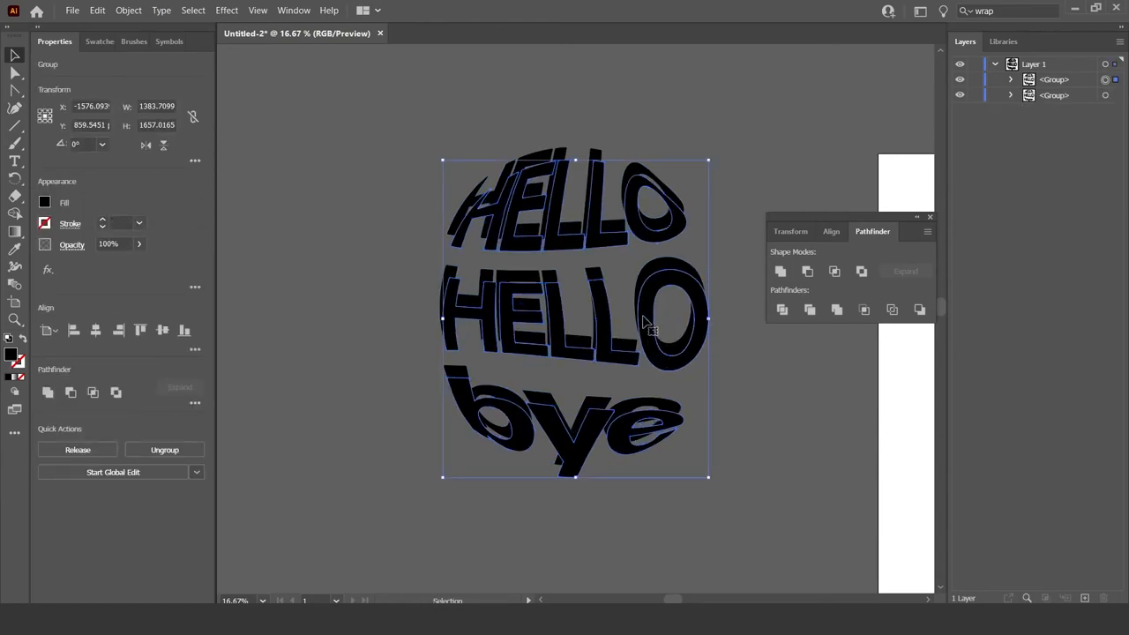
pyautogui.moveTo(646, 325)
pyautogui.mouseDown()
pyautogui.moveTo(494, 326)
pyautogui.moveTo(622, 388)
pyautogui.mouseUp()
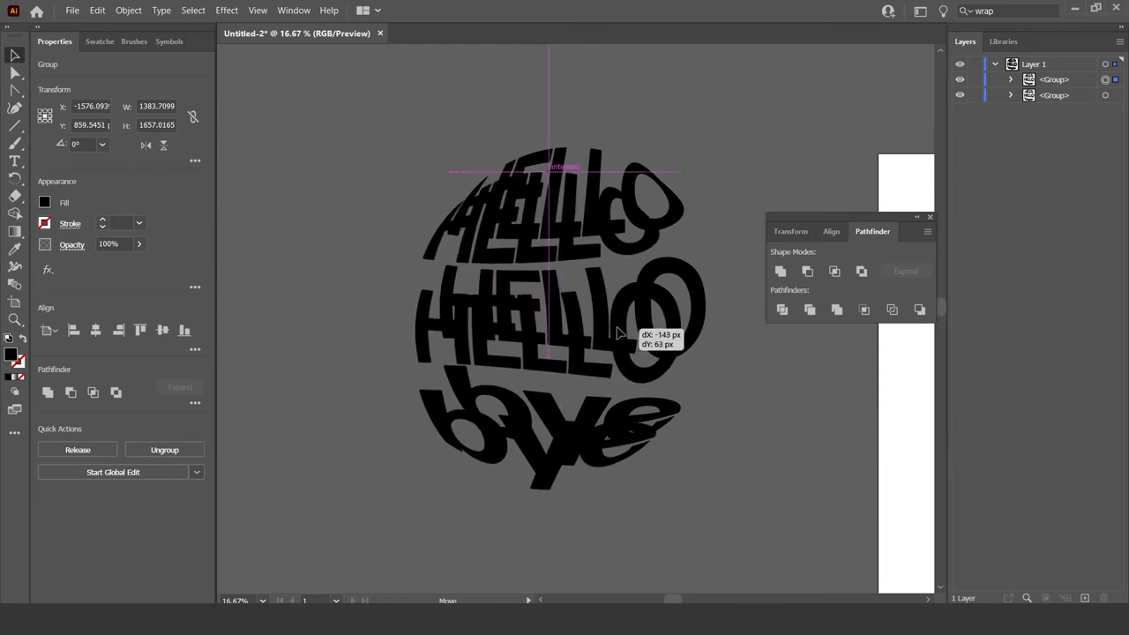
pyautogui.moveTo(623, 388); pyautogui.dragTo(335, 392)
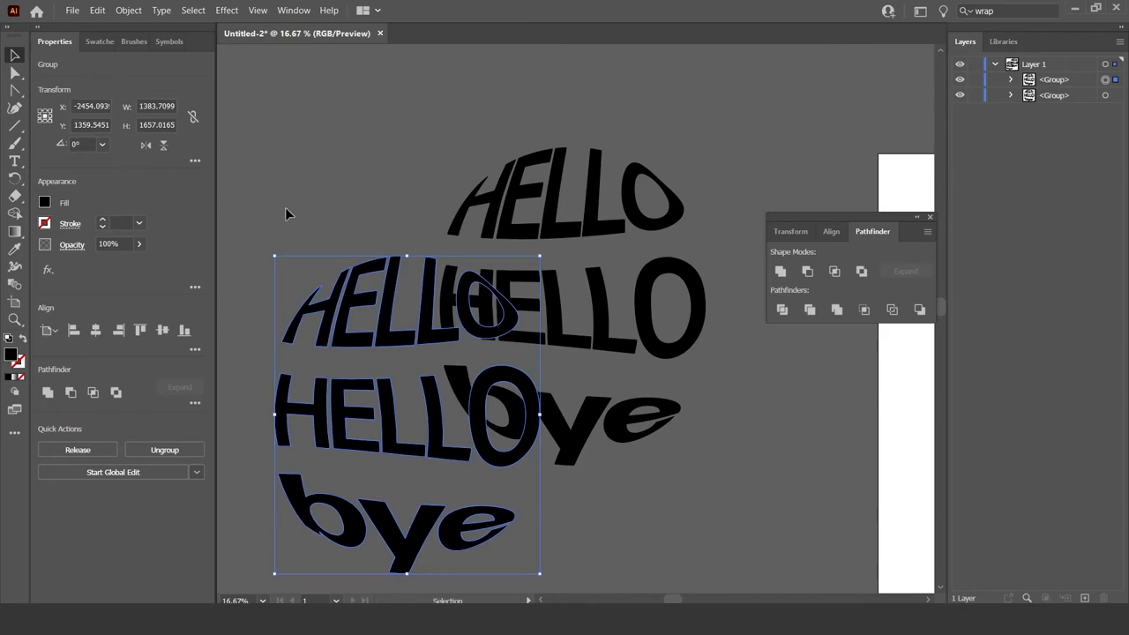
# - Fill the left copy of the lettering with a blue preset swatch
pyautogui.click(45, 202)
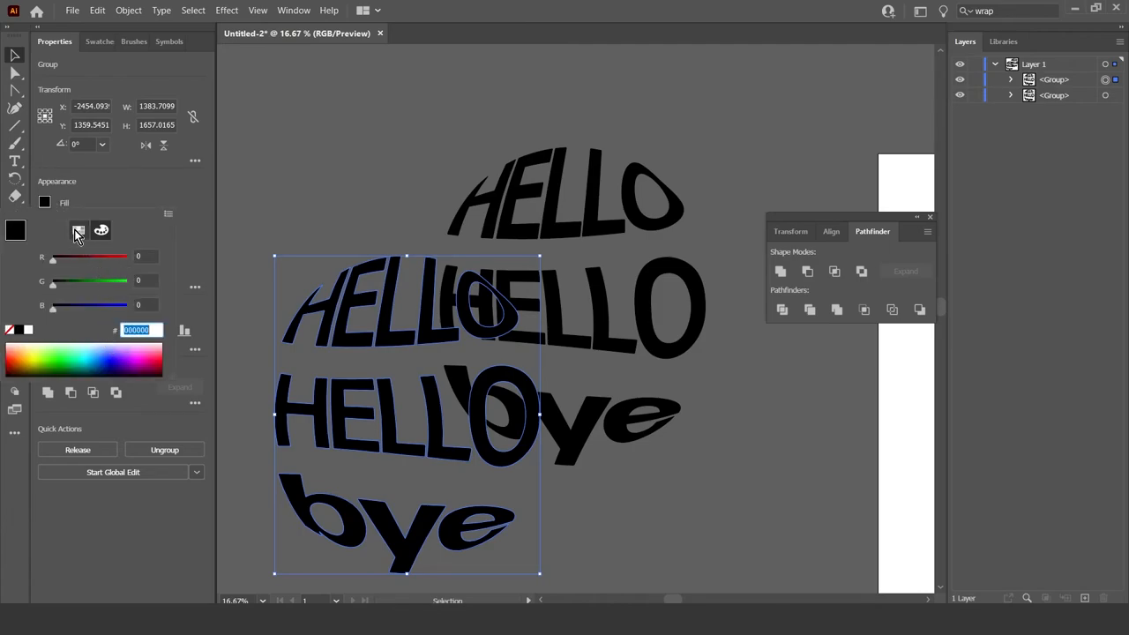
pyautogui.click(78, 230)
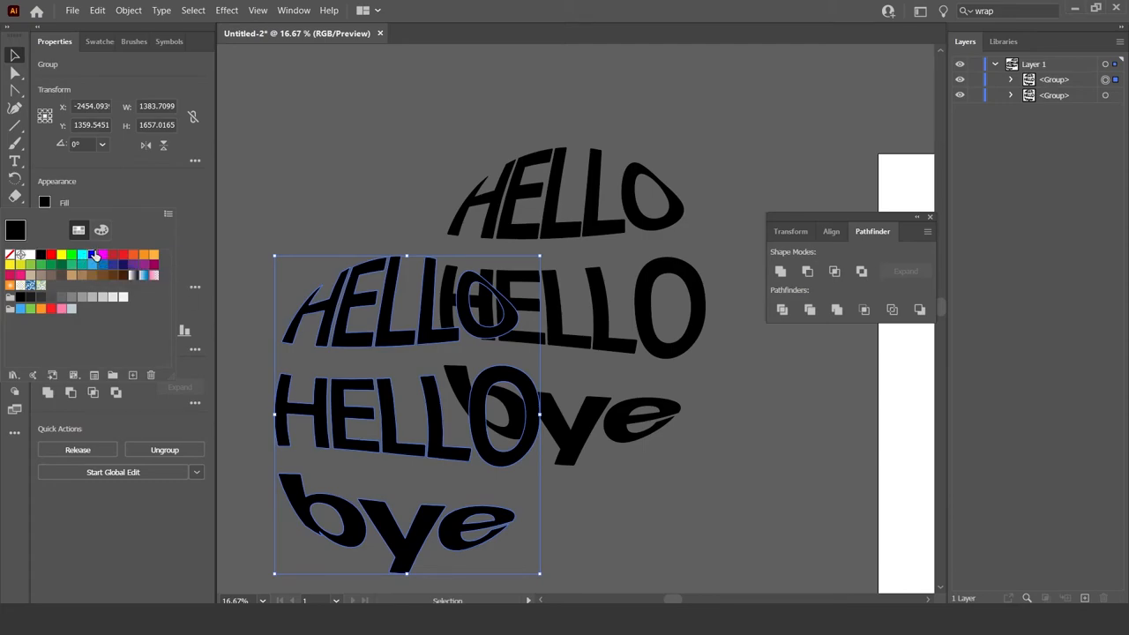
pyautogui.click(94, 256)
pyautogui.click(373, 165)
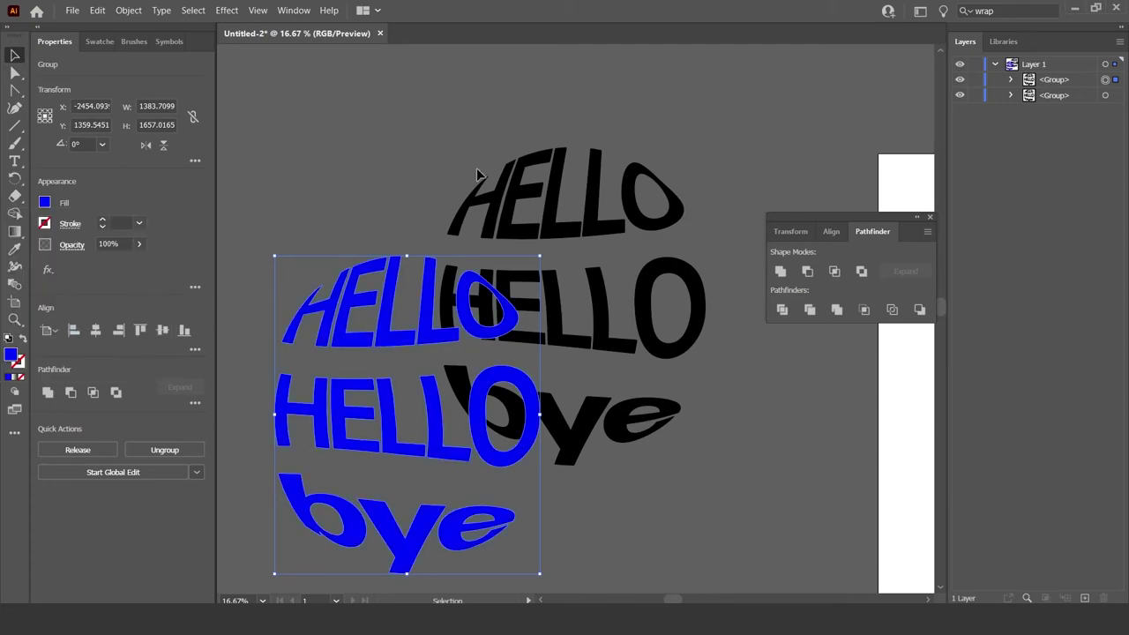
# - Fill the original black lettering with a cyan swatch
pyautogui.click(565, 231)
pyautogui.click(45, 202)
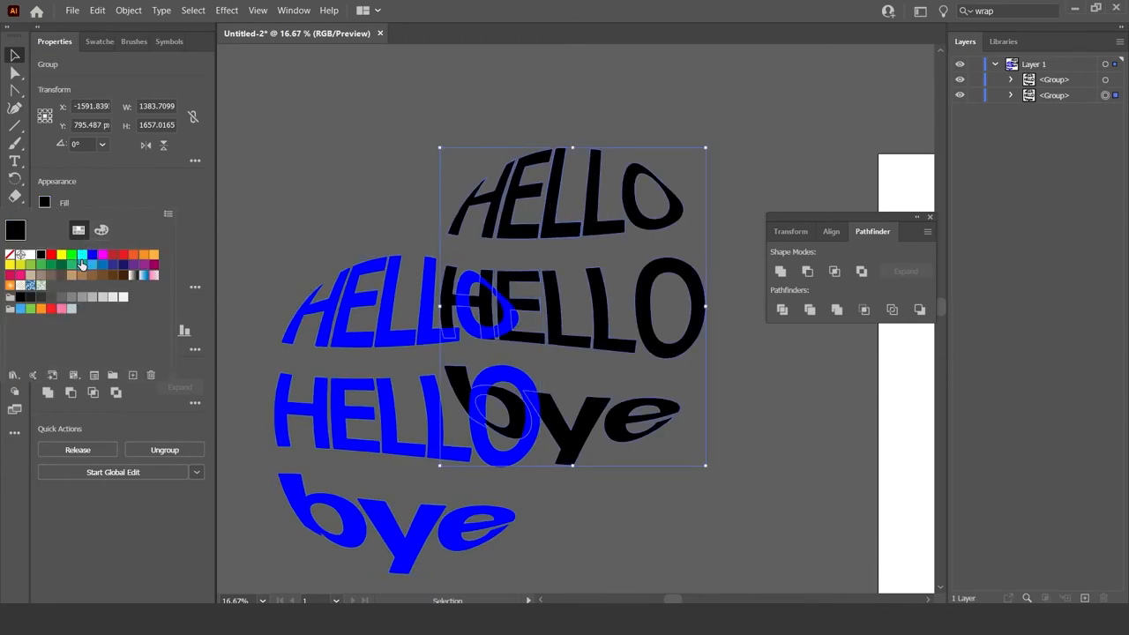
pyautogui.click(81, 259)
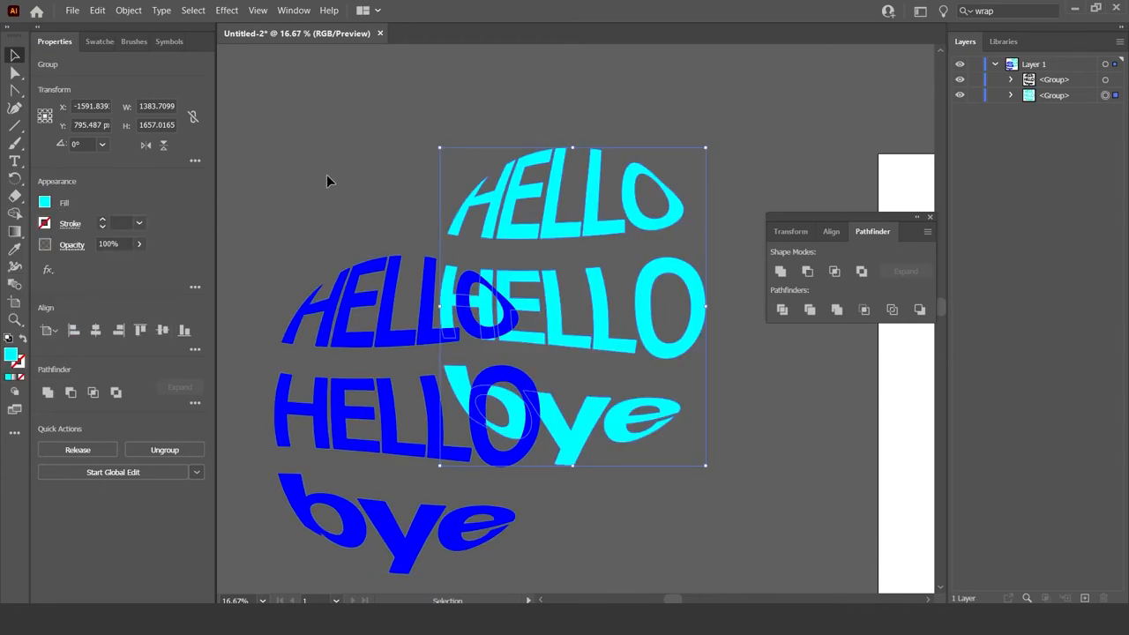
# - Move the blue lettering over the cyan one, scale it down and centre it inside
pyautogui.moveTo(398, 298)
pyautogui.mouseDown()
pyautogui.moveTo(441, 257)
pyautogui.moveTo(564, 196)
pyautogui.mouseUp()
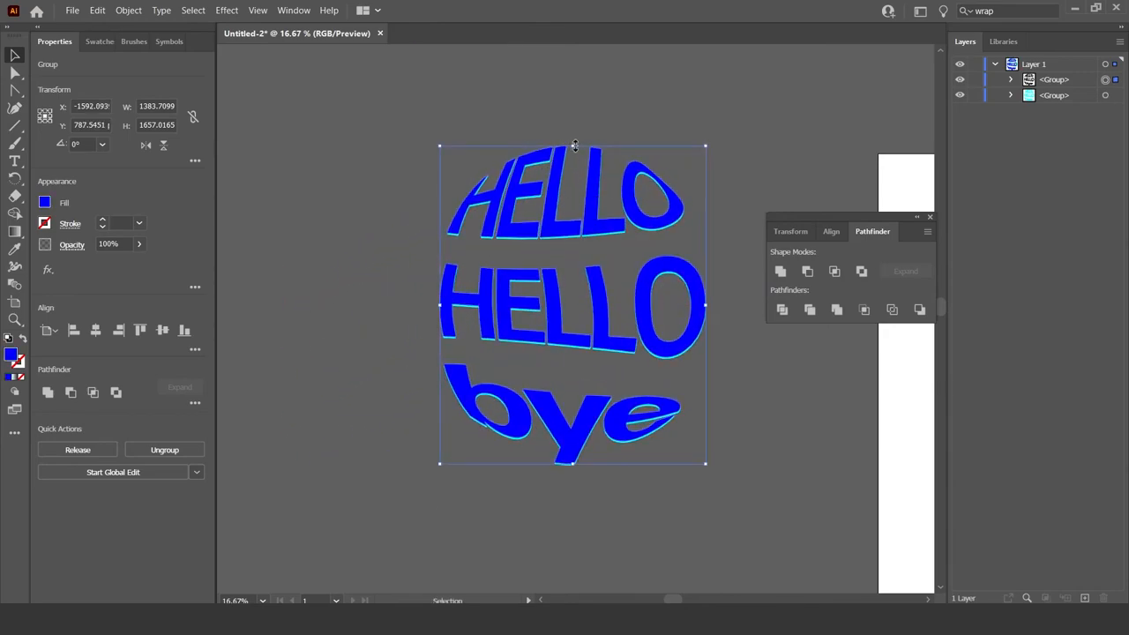
pyautogui.moveTo(575, 145); pyautogui.dragTo(574, 244)
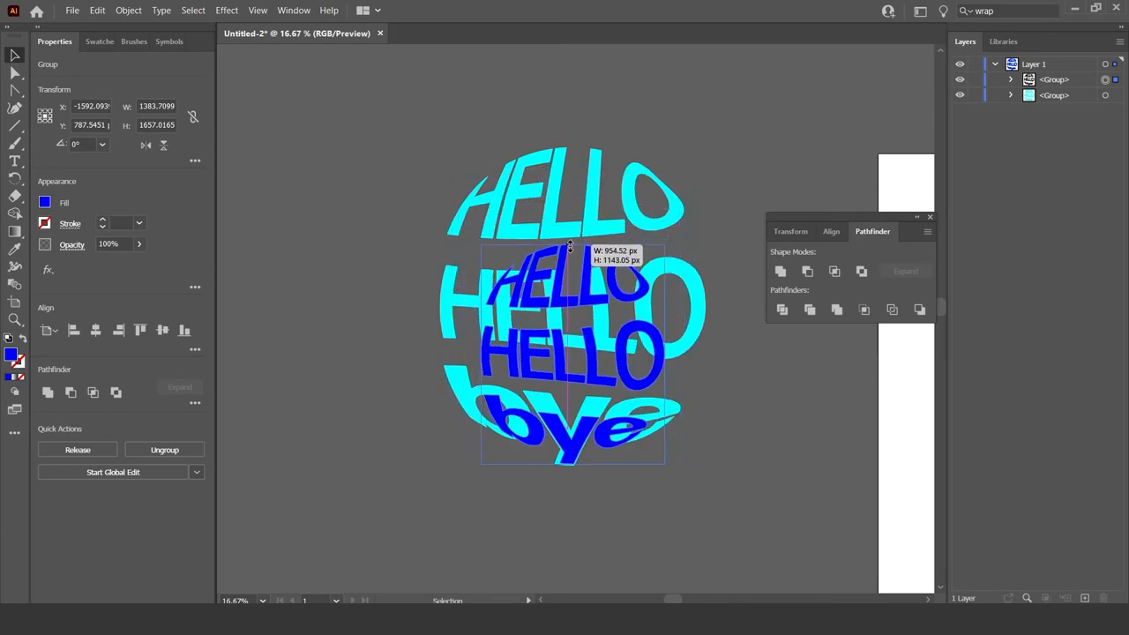
pyautogui.moveTo(591, 295); pyautogui.dragTo(580, 248)
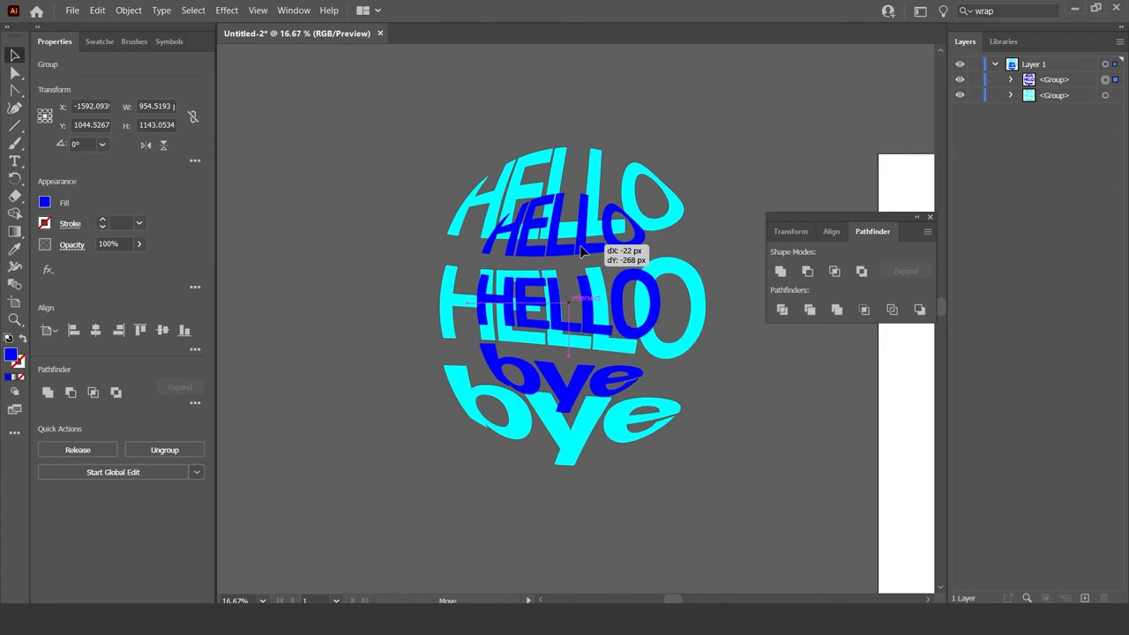
# - Send the blue lettering to the back behind the cyan copy and clear the selection
pyautogui.click(1055, 79)
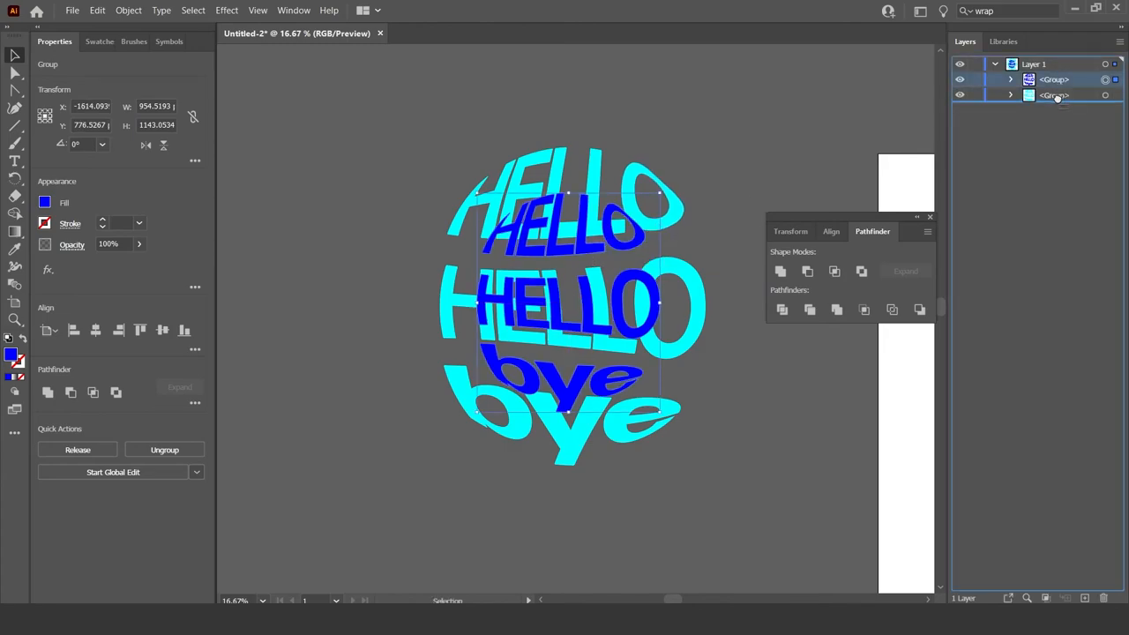
pyautogui.hotkey('ctrl', 'shift', '[')
pyautogui.hotkey('ctrl', 'shift', 'a')
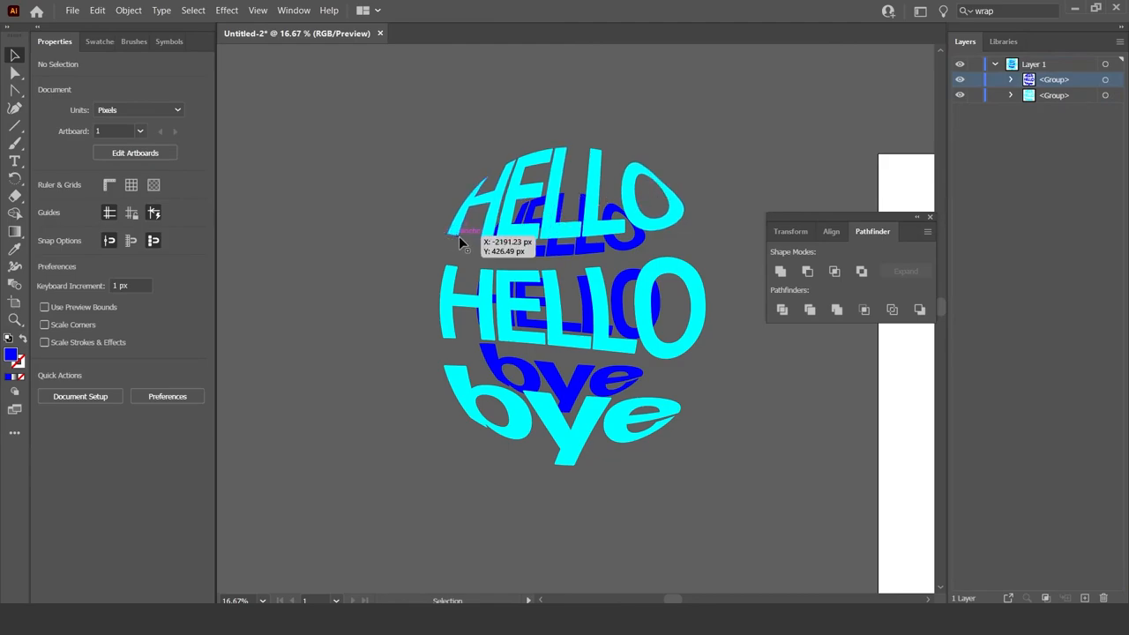
# - Blend the blue group into the cyan group with the Blend tool, then deselect the result
pyautogui.click(14, 285)
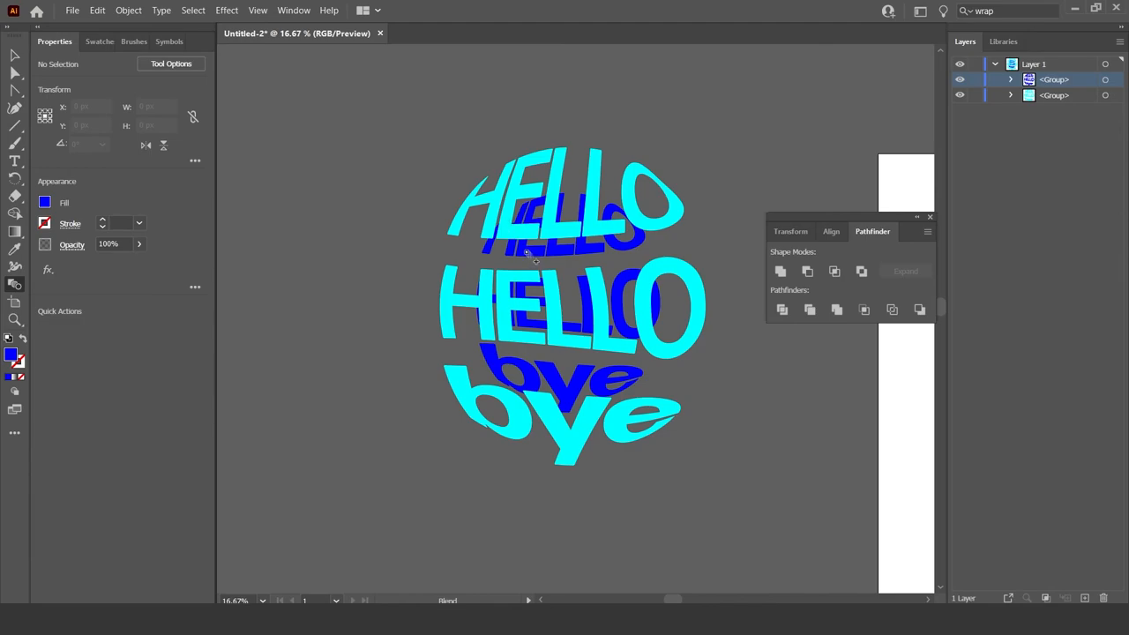
pyautogui.click(477, 275)
pyautogui.keyDown('alt'); pyautogui.scroll(1, 593, 179); pyautogui.keyUp('alt')
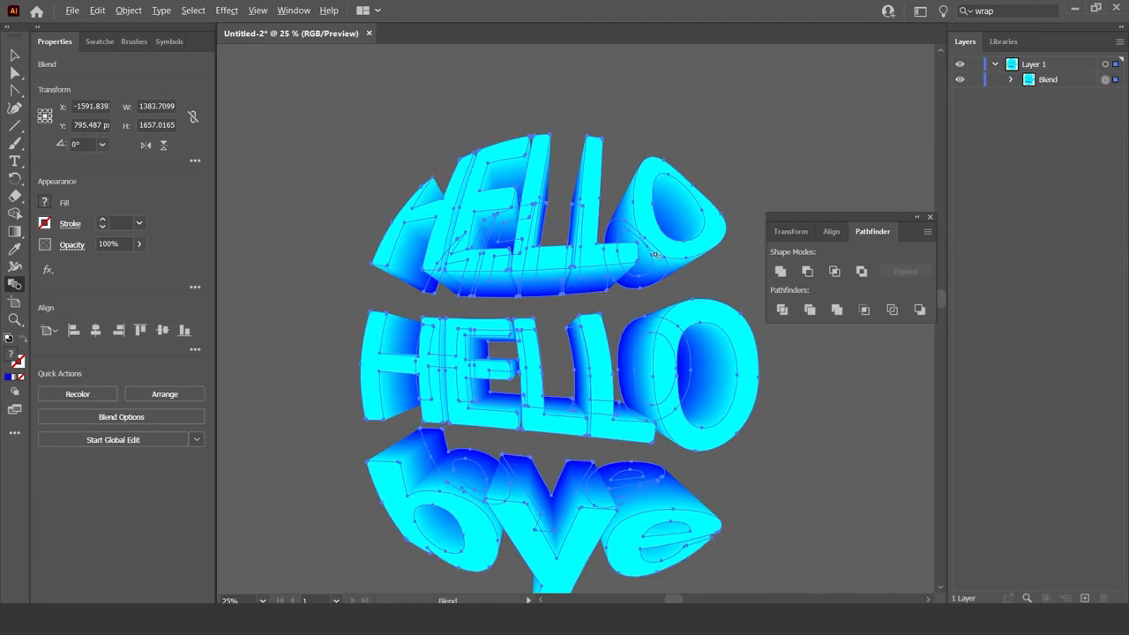
pyautogui.scroll(-1, 651, 263)
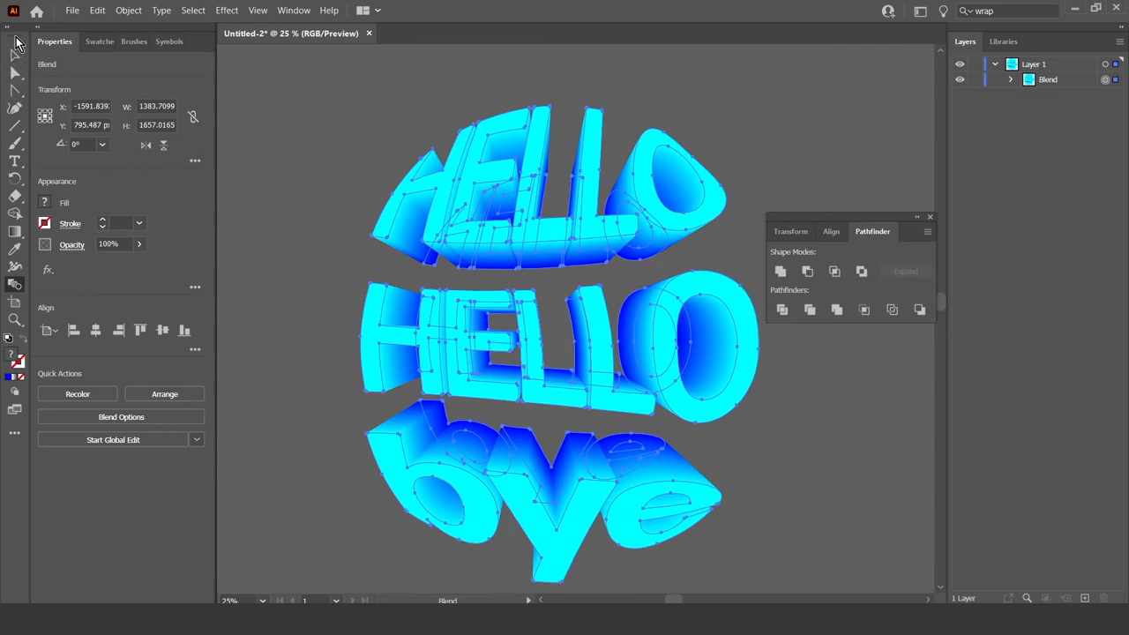
pyautogui.click(14, 54)
pyautogui.click(295, 127)
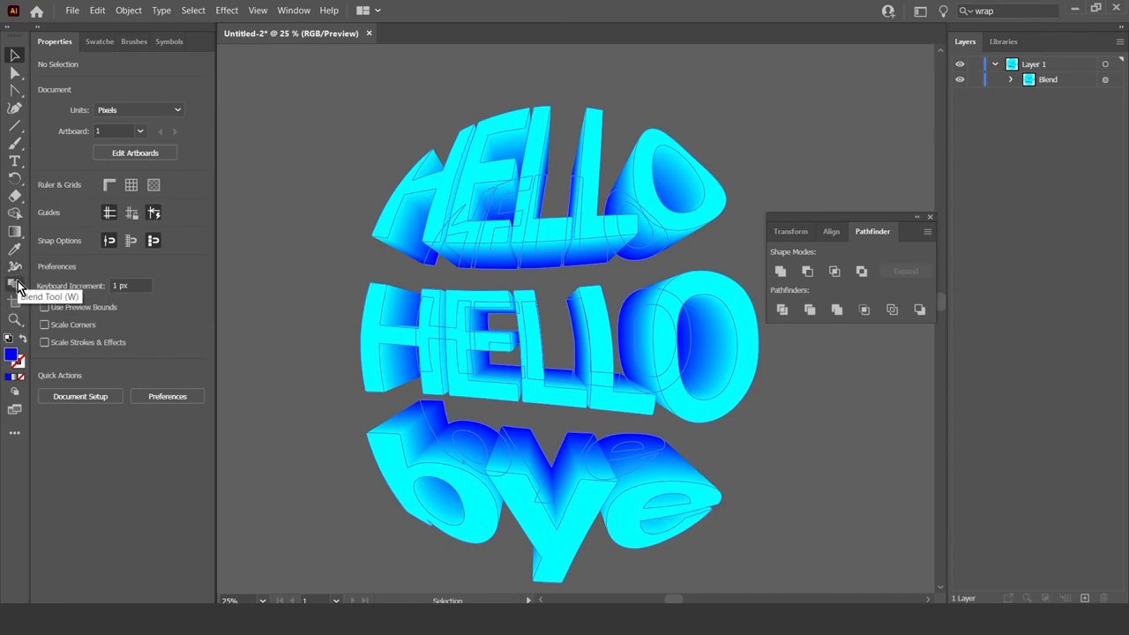
# - Set the Blend Options spacing to Specified Distance 4 px
pyautogui.doubleClick(14, 284)
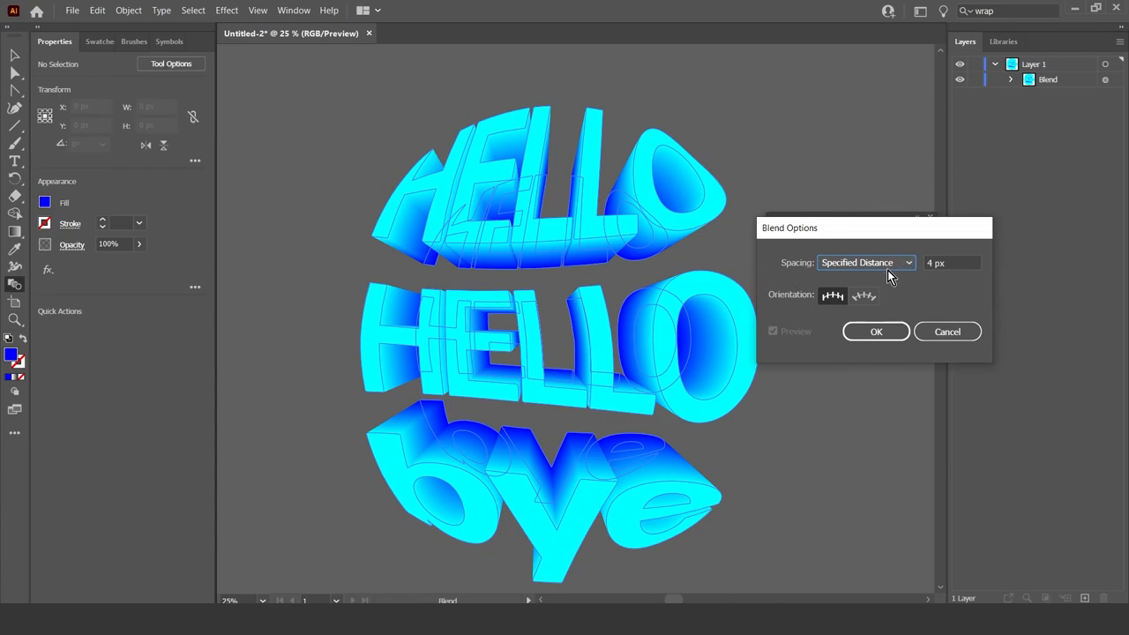
pyautogui.click(897, 265)
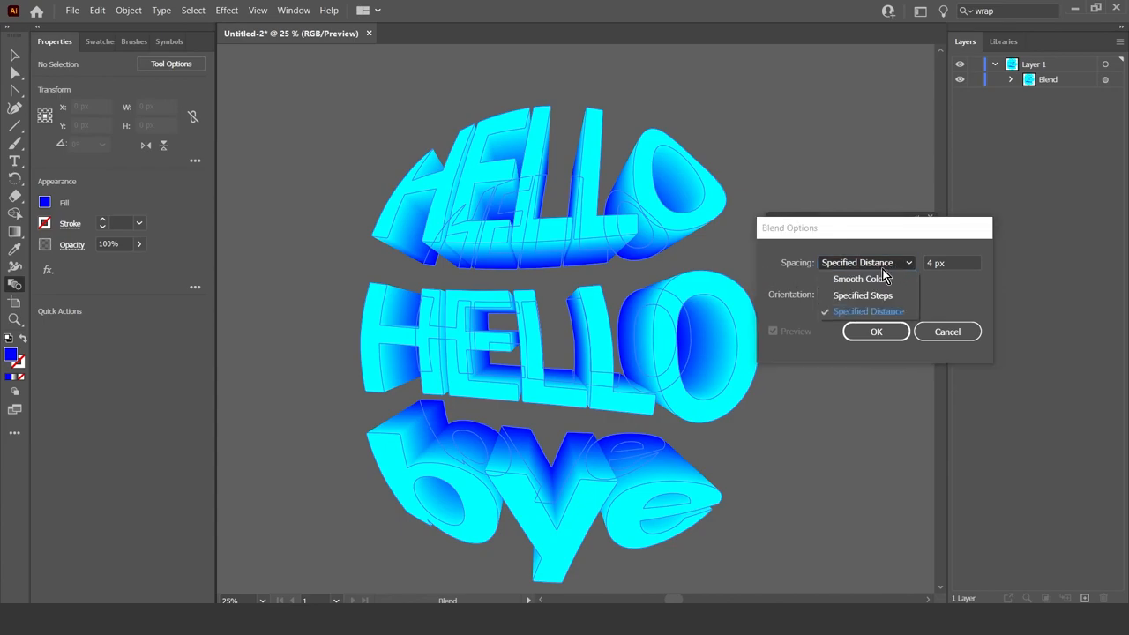
pyautogui.click(950, 298)
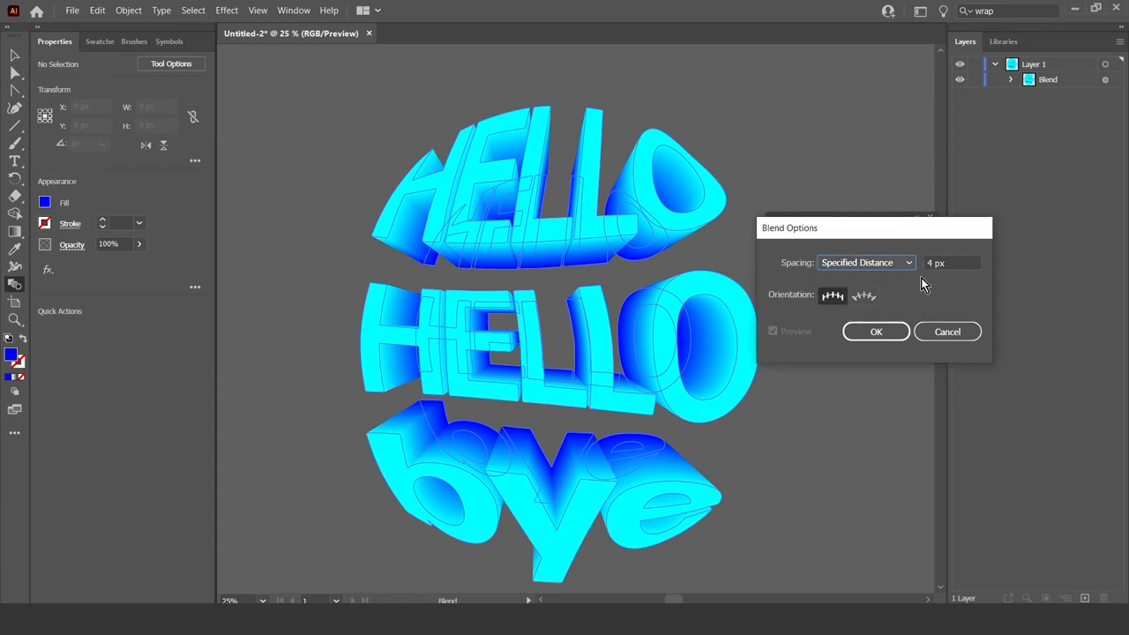
pyautogui.click(879, 336)
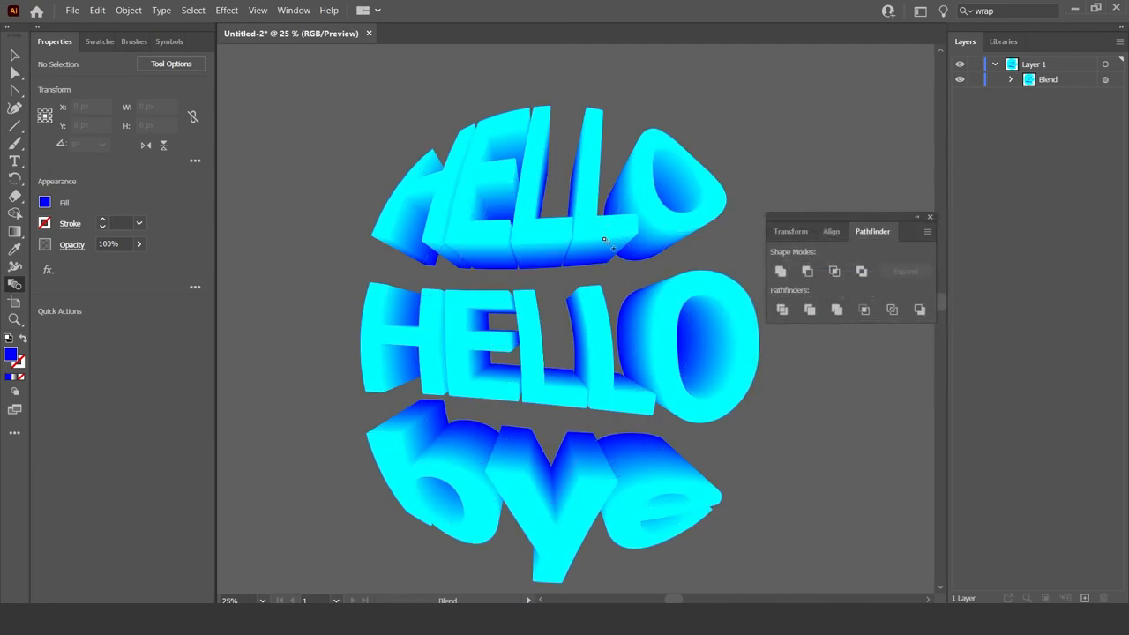
# - Release the old blend, reconfirm the spacing and re-blend the blue and cyan groups smoothly
pyautogui.hotkey('alt', 'ctrl', 'shift', 'b')
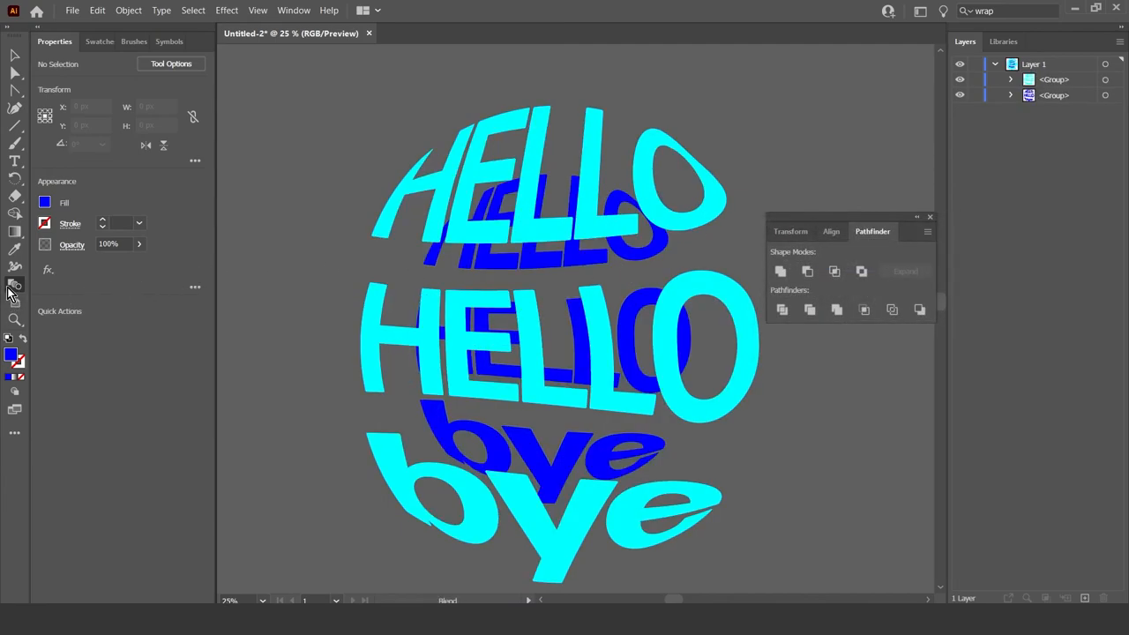
pyautogui.doubleClick(14, 285)
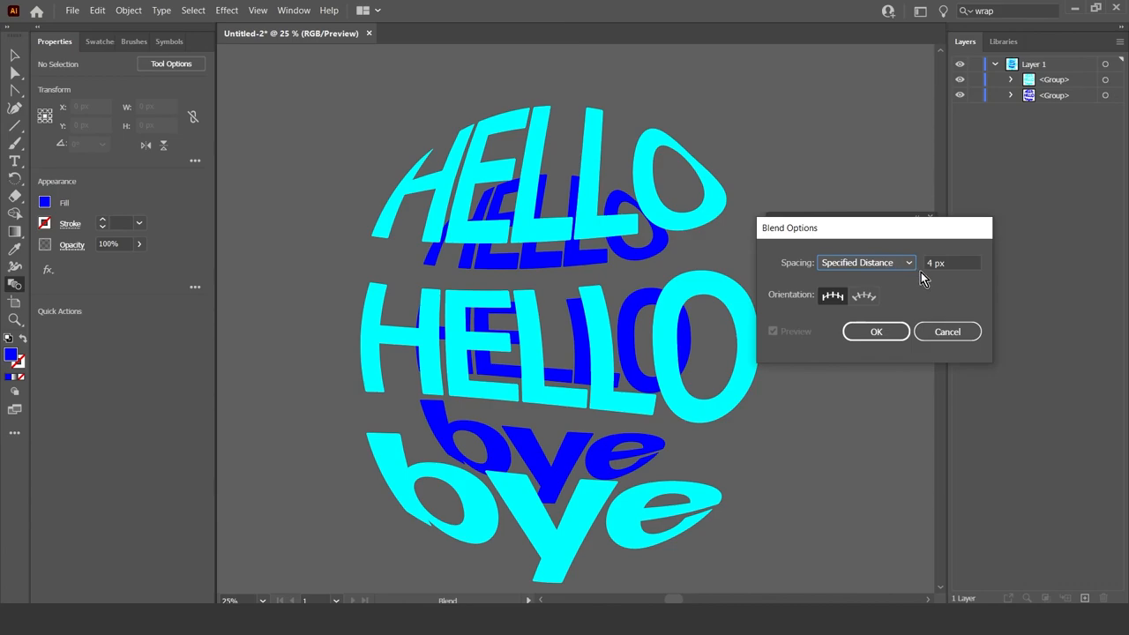
pyautogui.click(876, 331)
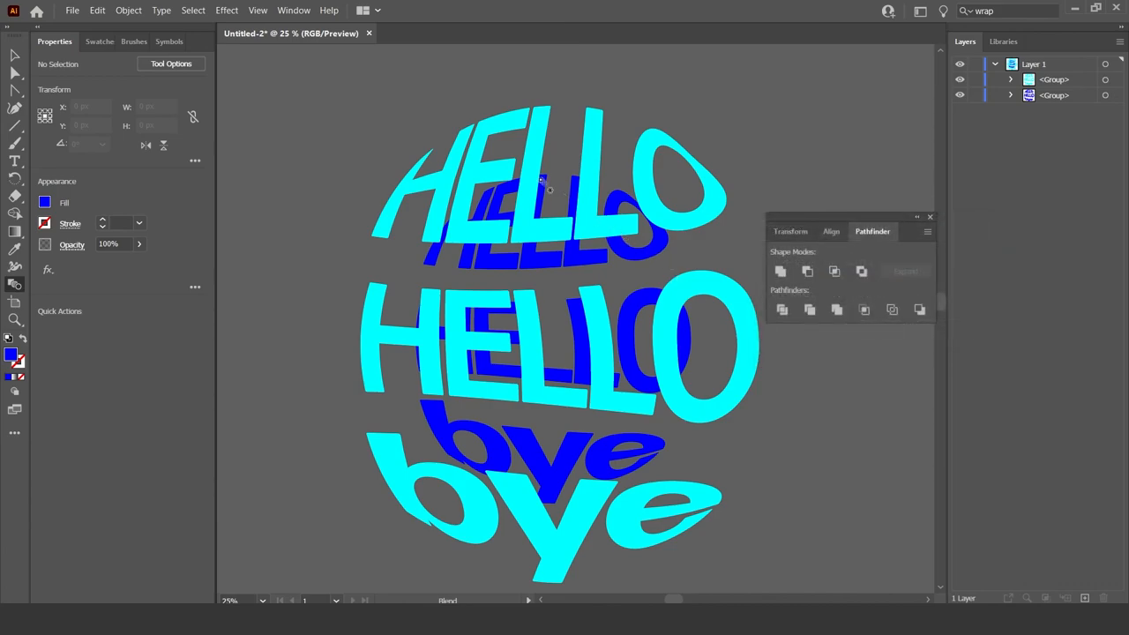
pyautogui.click(507, 360)
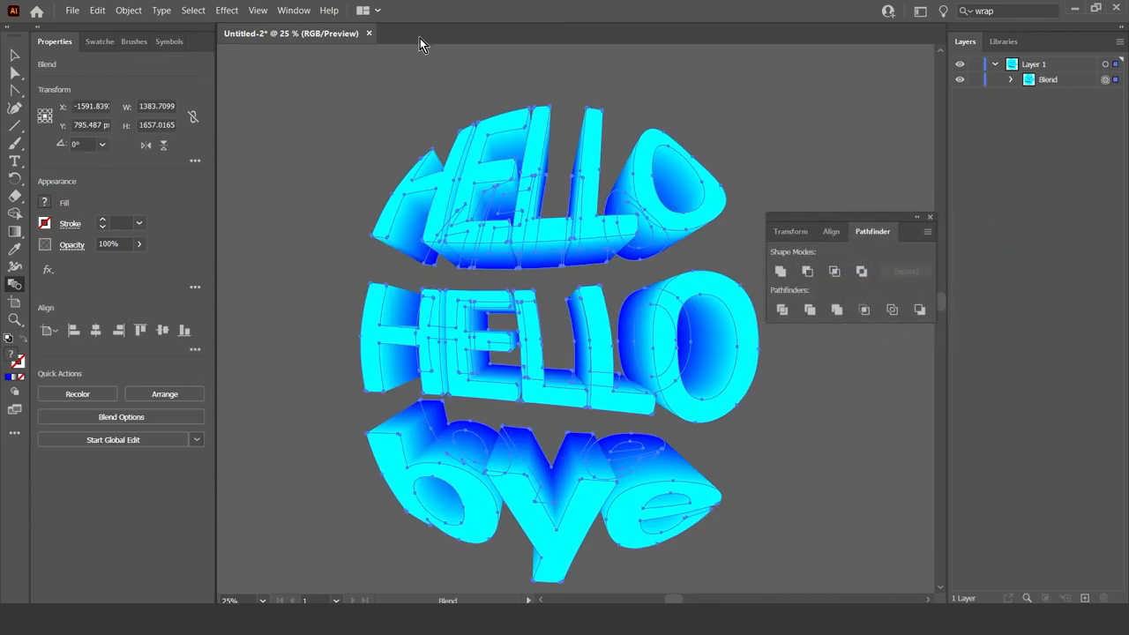
pyautogui.click(14, 55)
pyautogui.click(392, 109)
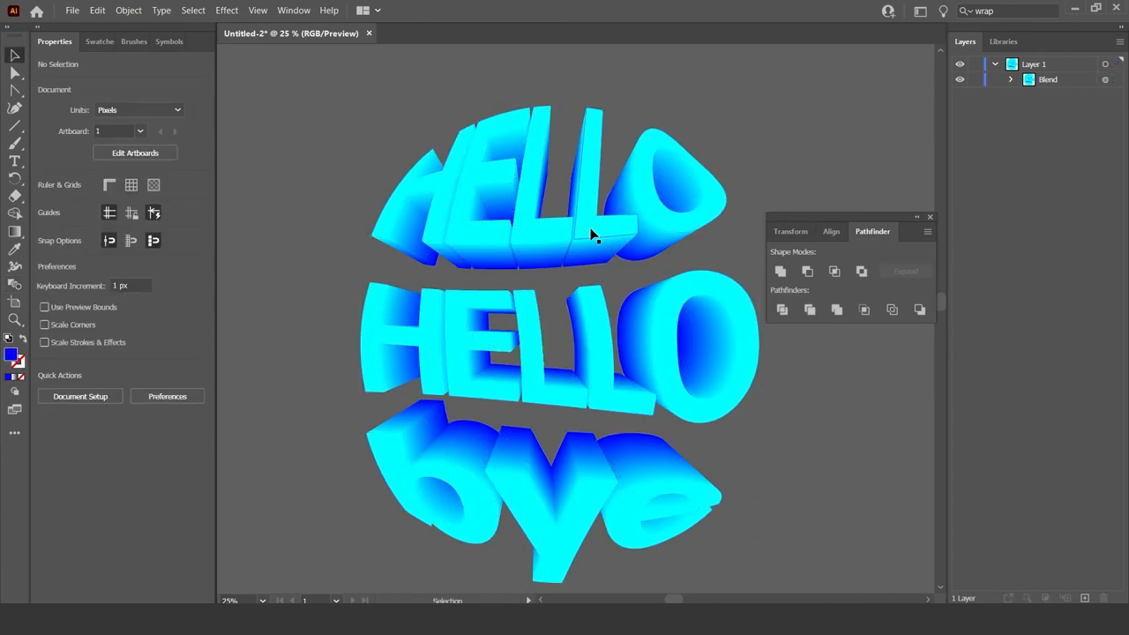
pyautogui.scroll(-1, 602, 195)
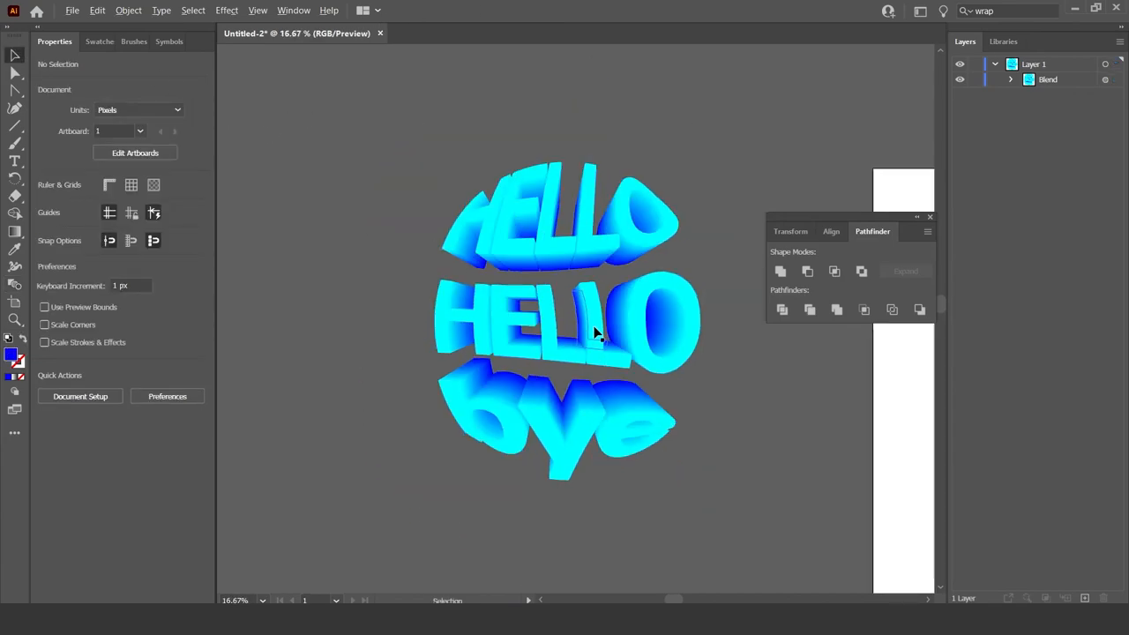
pyautogui.keyDown('alt'); pyautogui.scroll(-1, 595, 327); pyautogui.keyUp('alt')
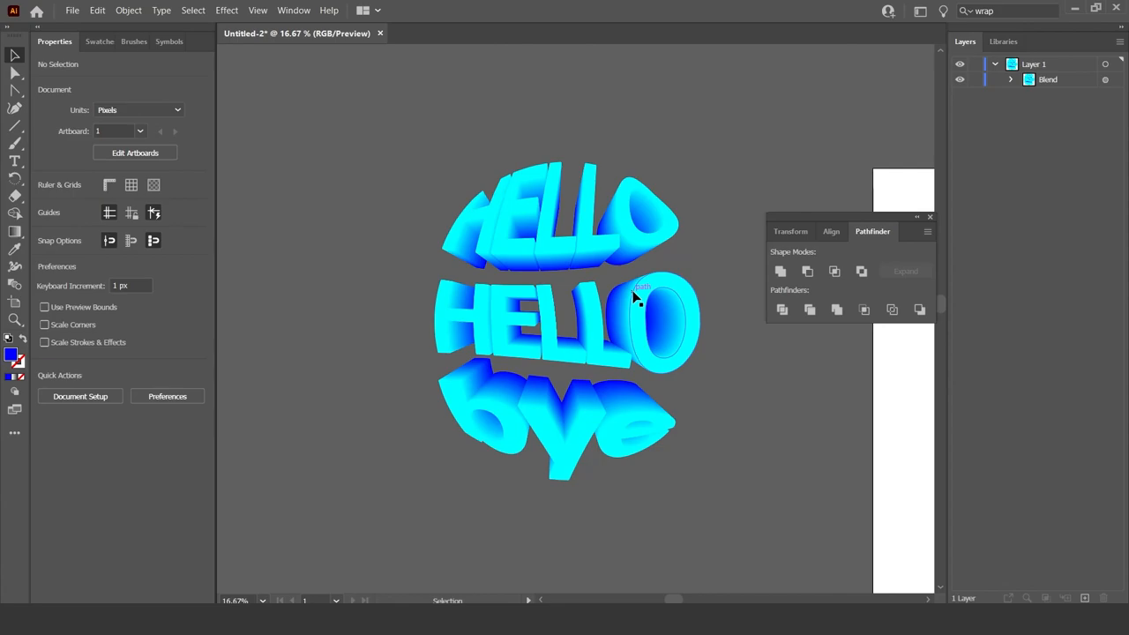